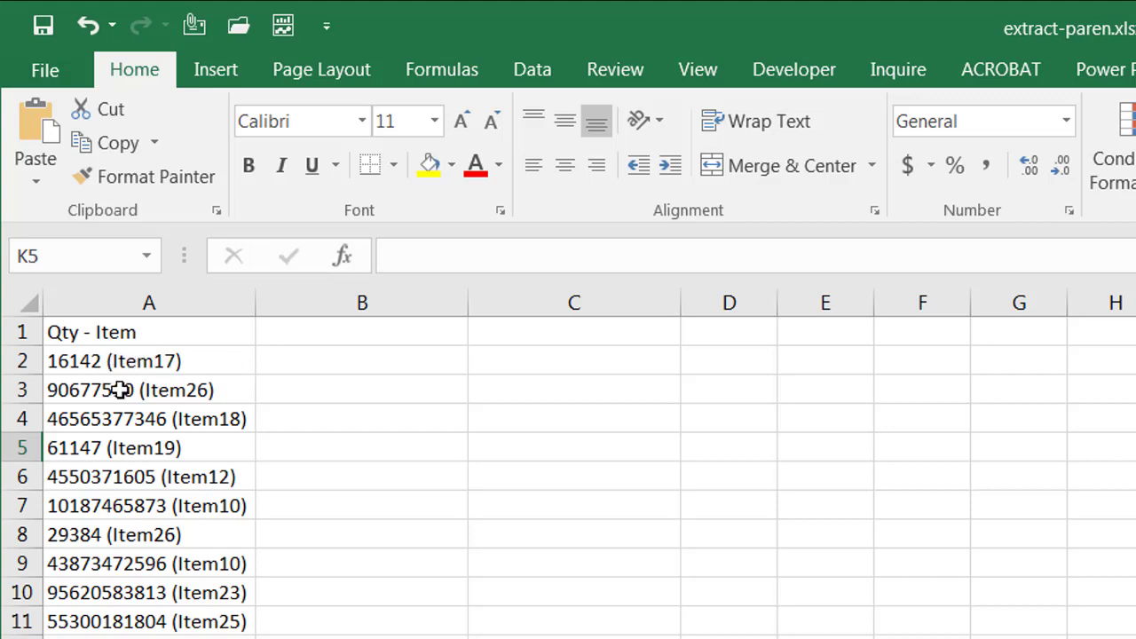
- Enter =SEARCH("(",A2) in B2 and fill it down column B to get each parenthesis position
left_click(400, 361)
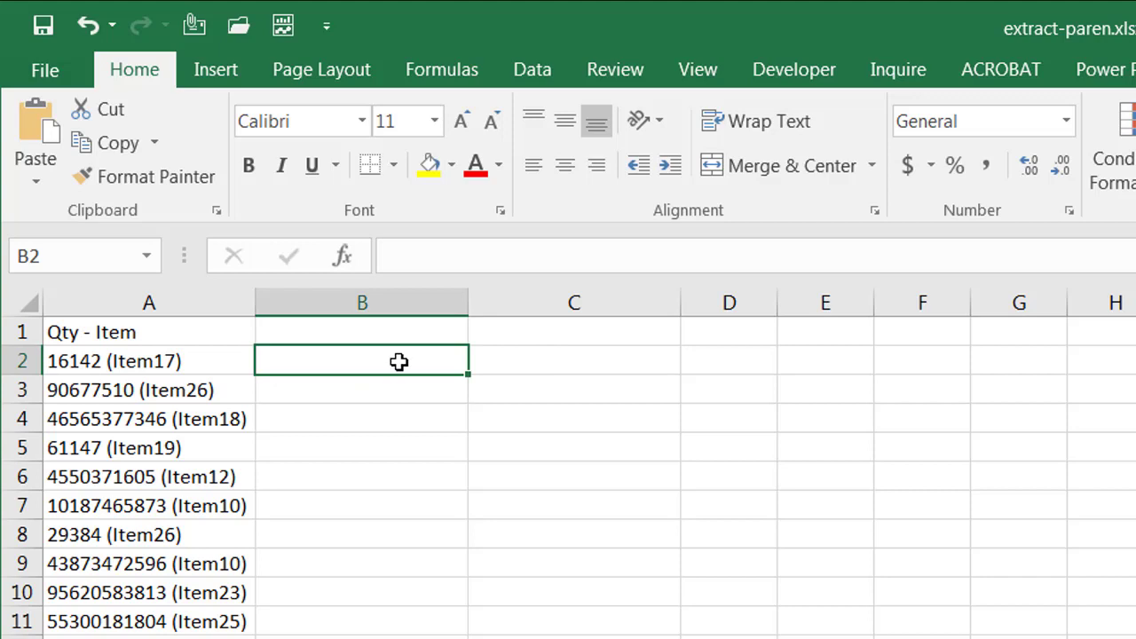
type("=sear")
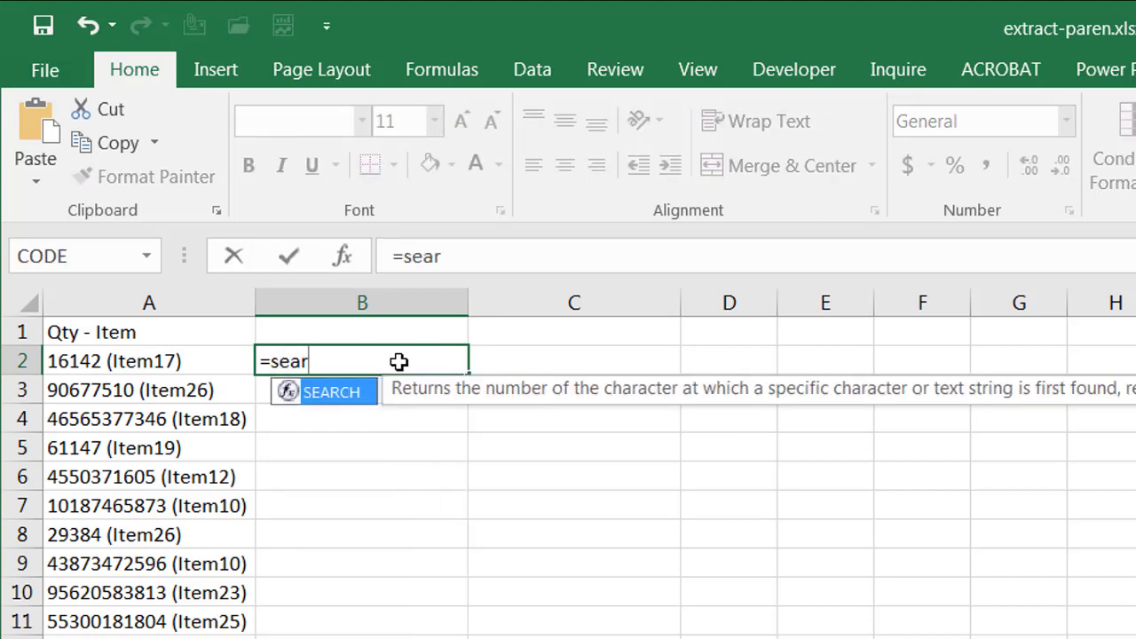
key("Tab")
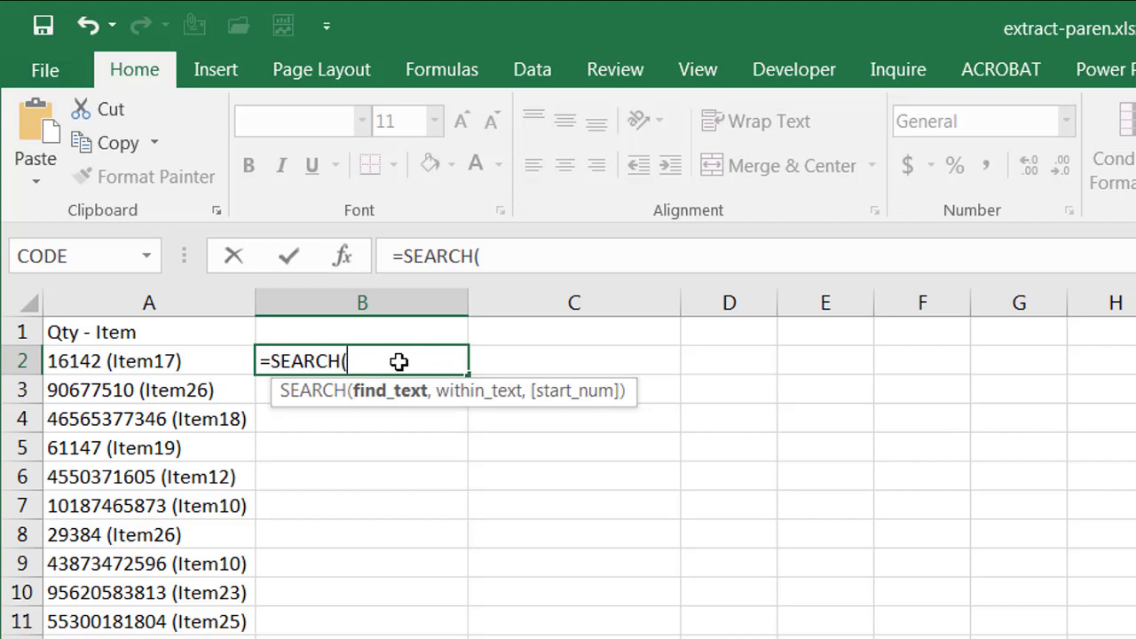
type("\"(\"")
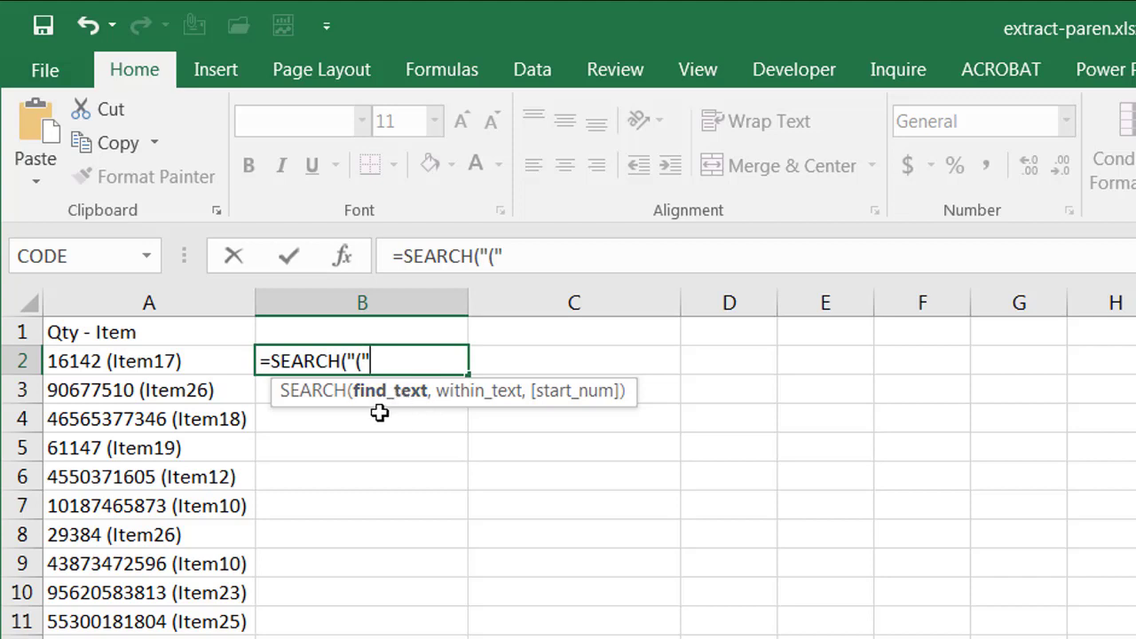
type(",")
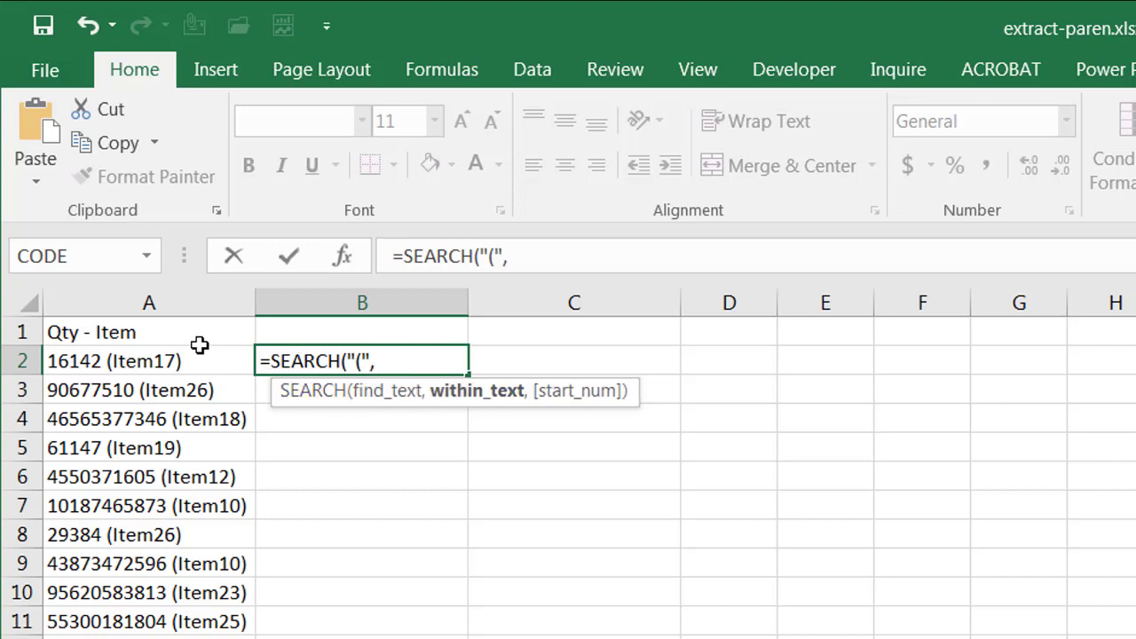
left_click(151, 361)
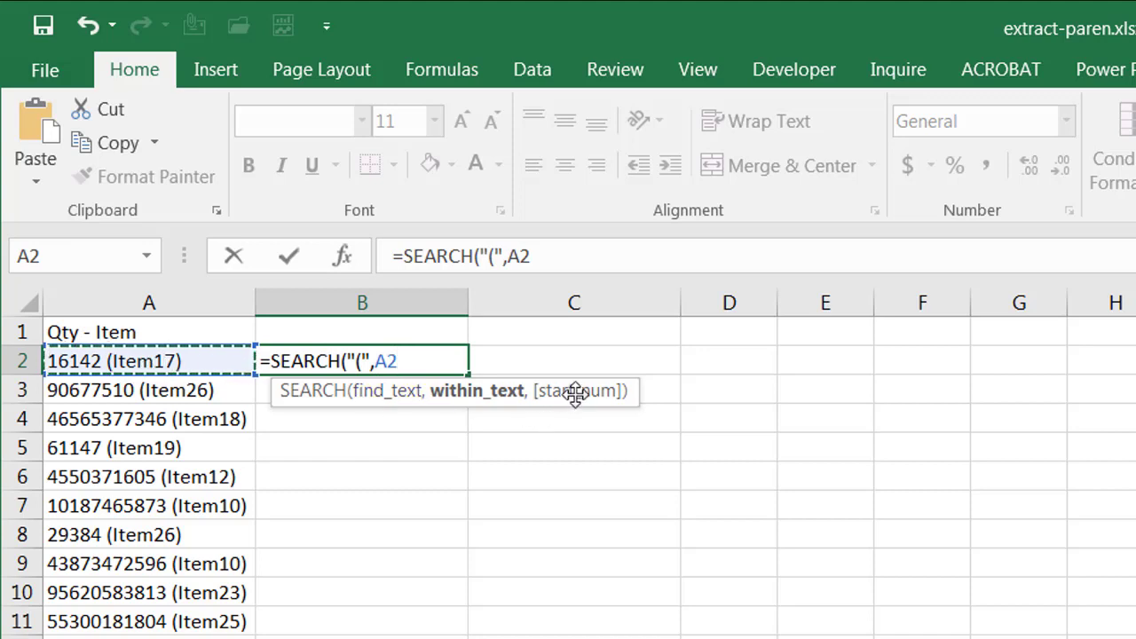
type(")")
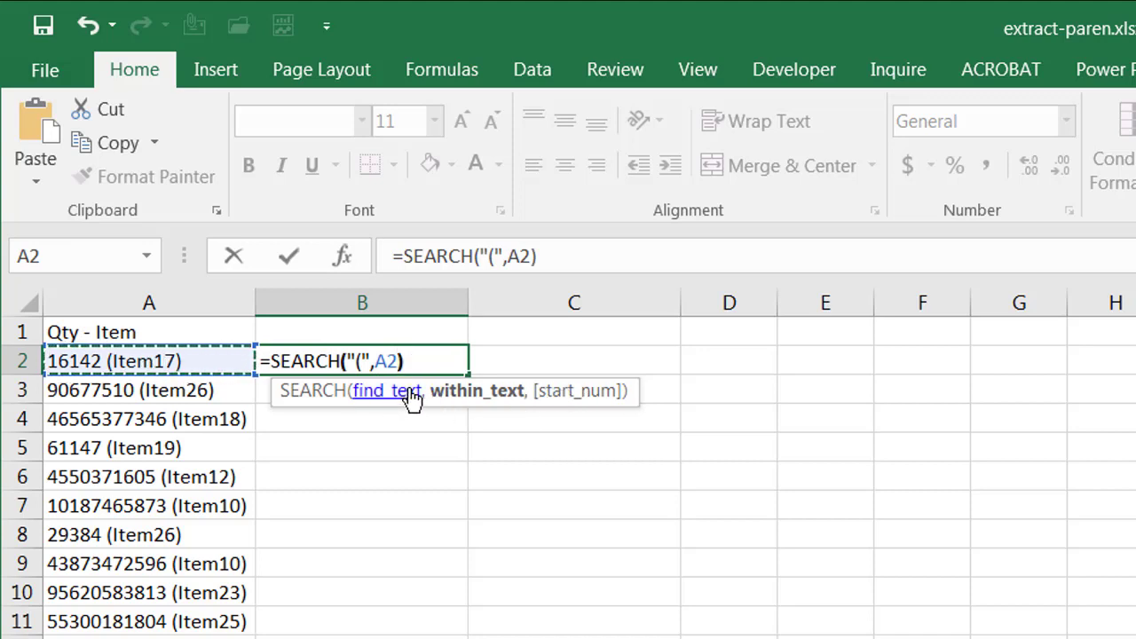
key("Return")
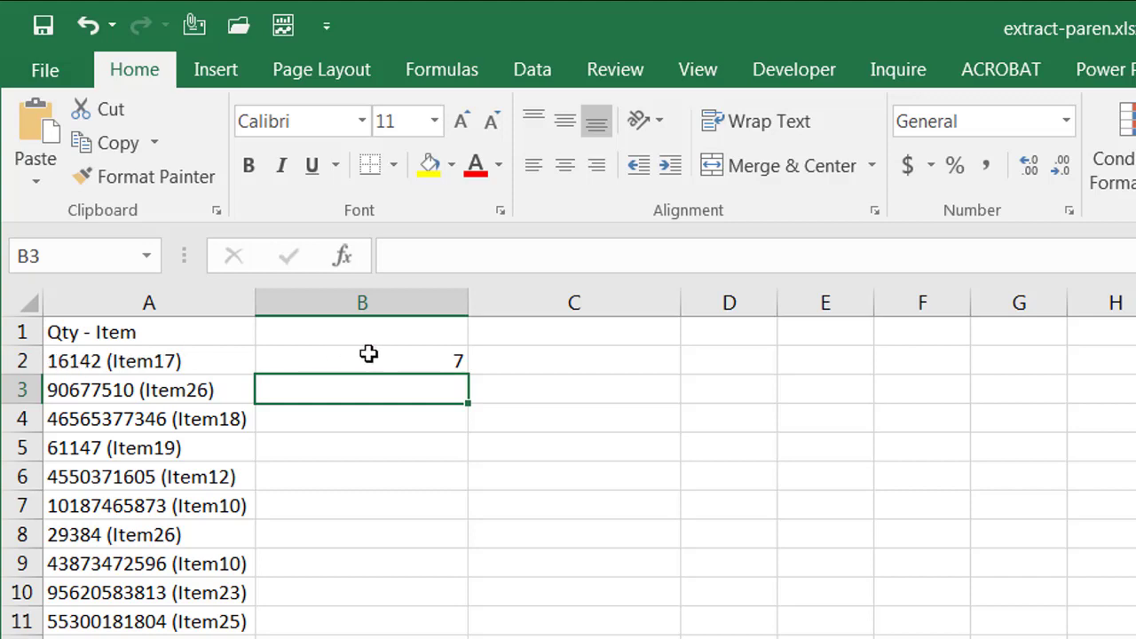
left_click(432, 359)
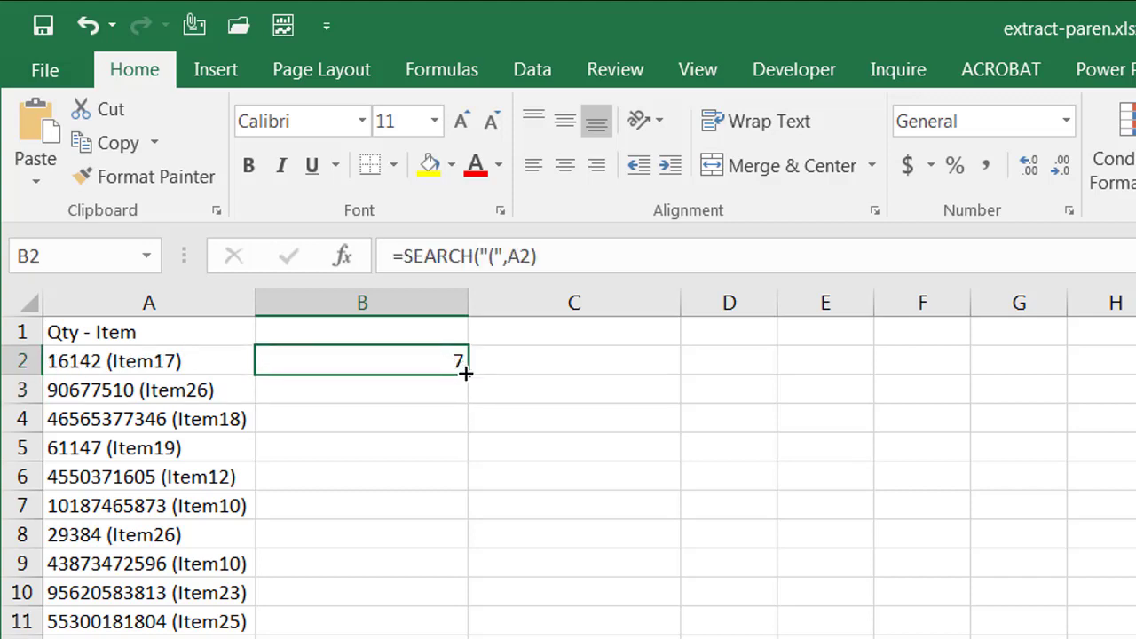
double_click(465, 374)
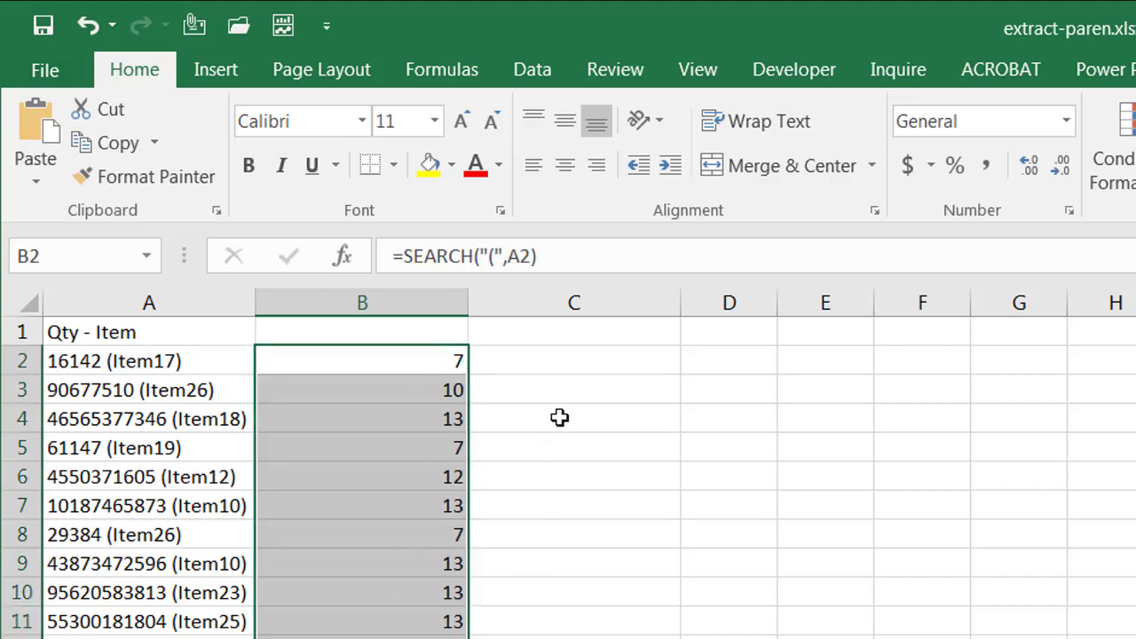
- Enter =MID(A2,B2,1000) in C2 so it returns (Item17)
left_click(573, 359)
type("=")
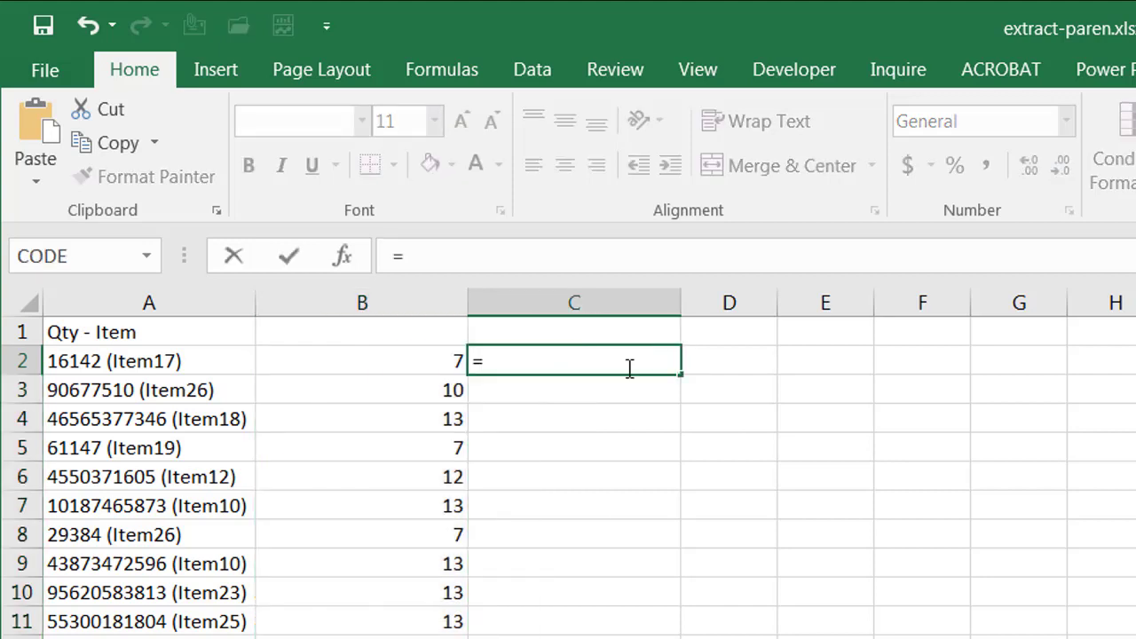
type("mid")
key("Tab")
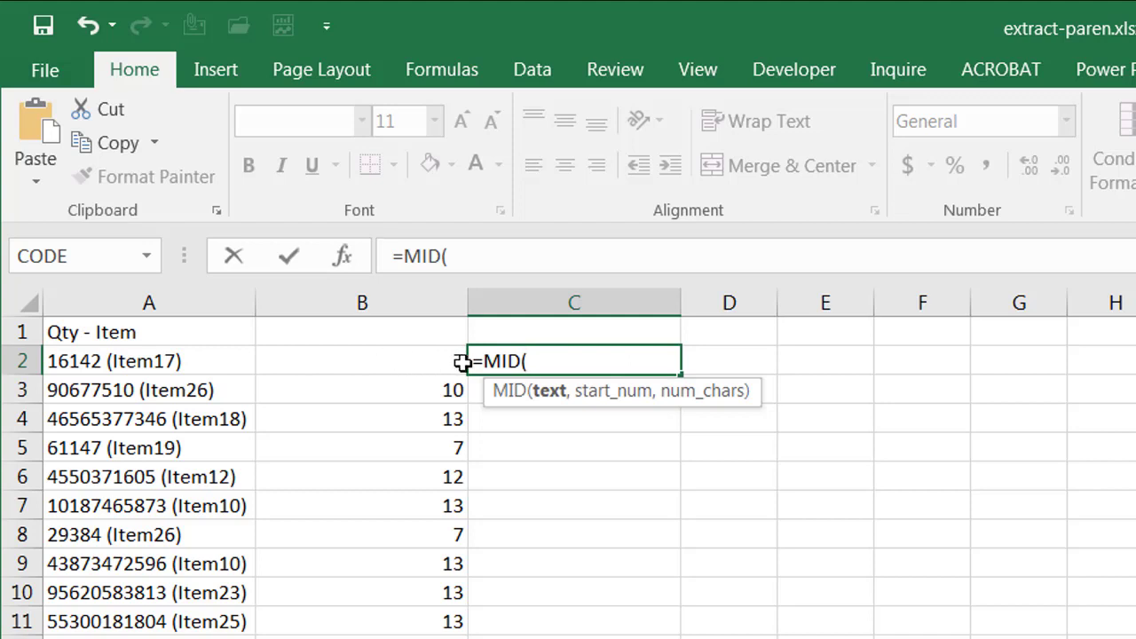
left_click(181, 360)
type(",")
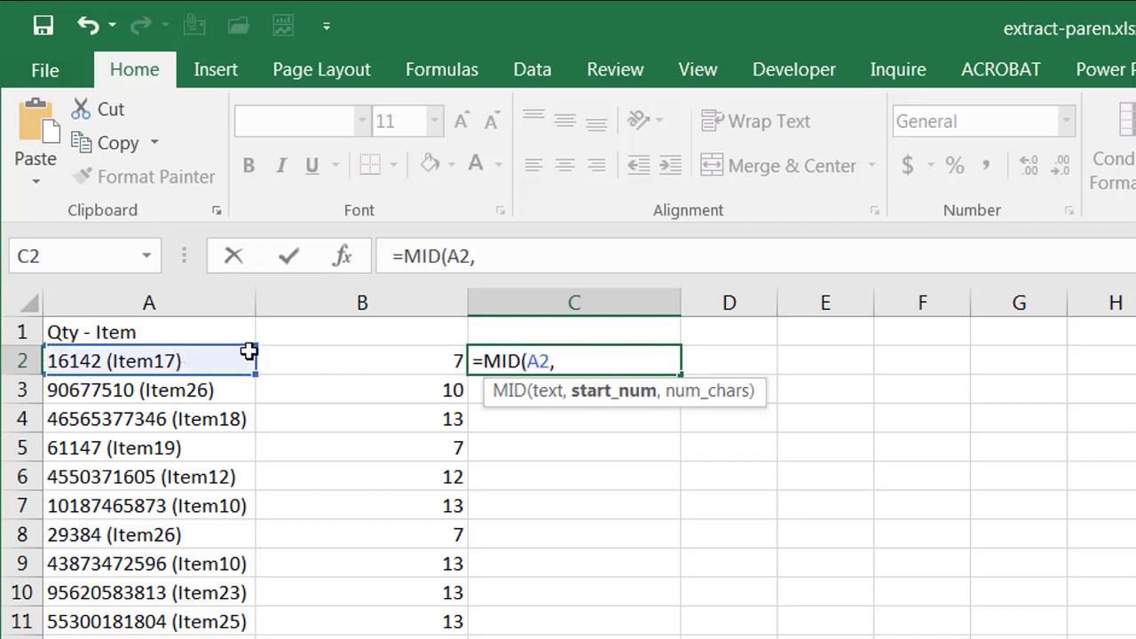
left_click(398, 357)
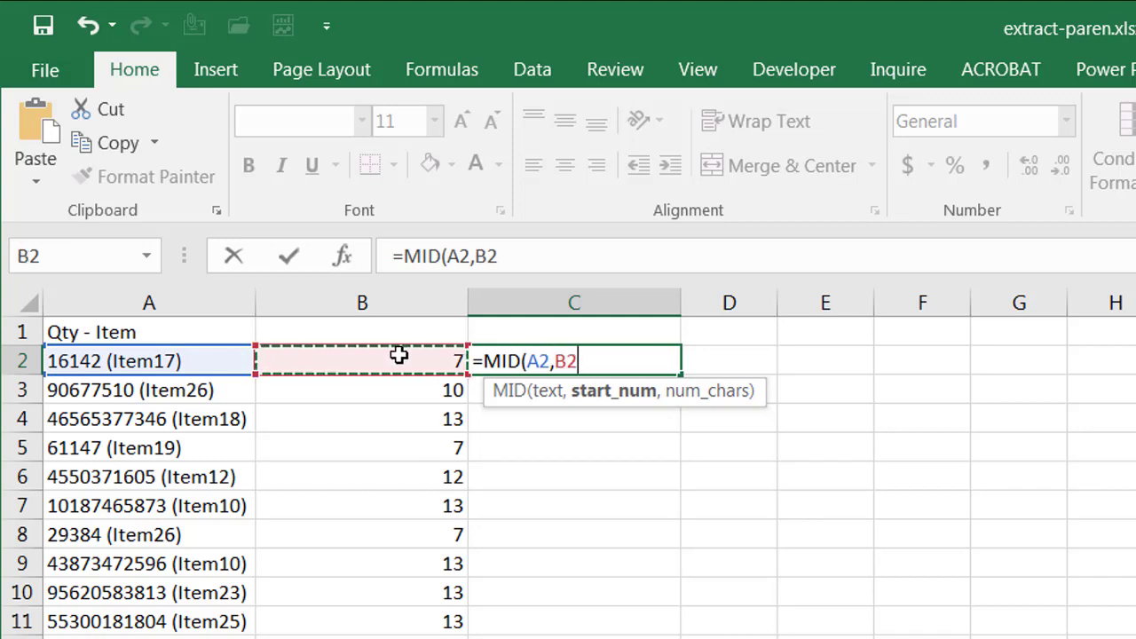
type(",")
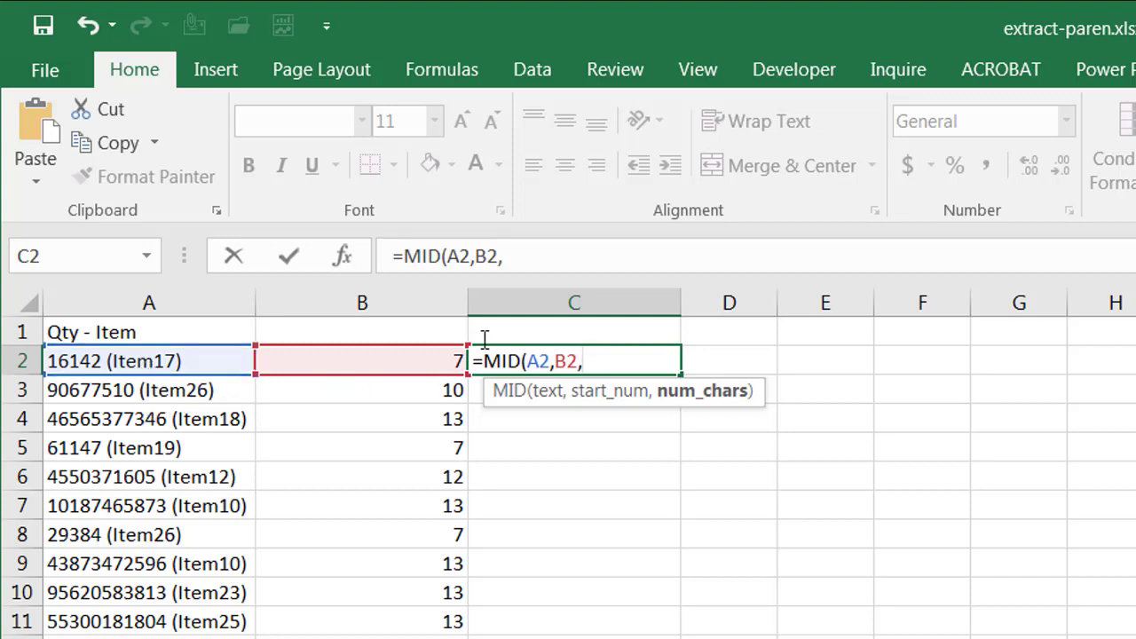
left_click(532, 252)
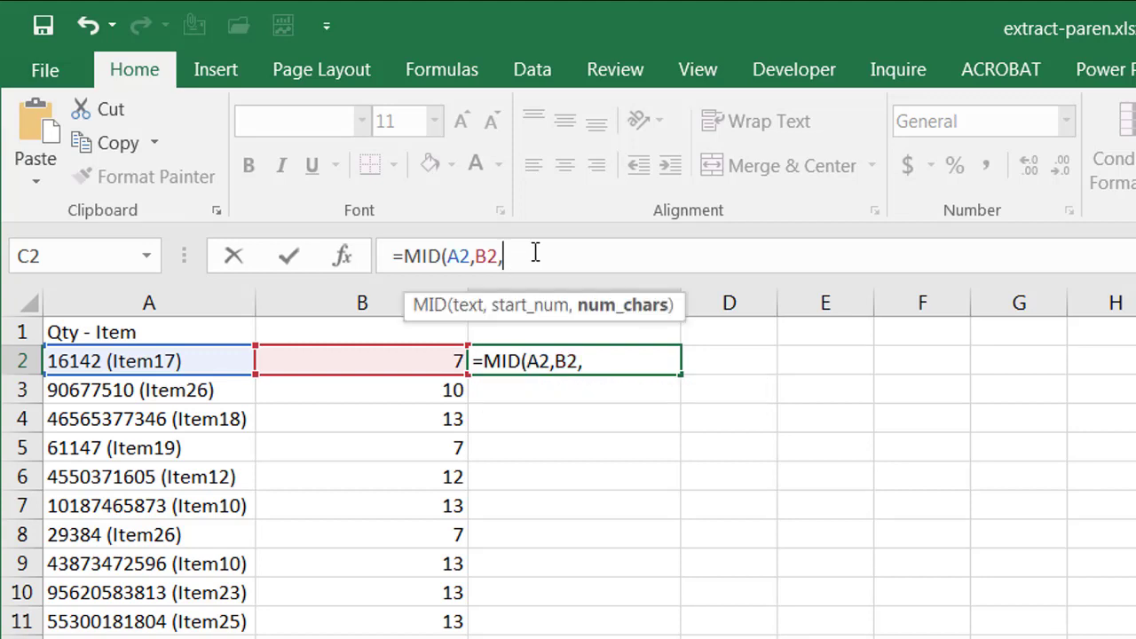
type("1000")
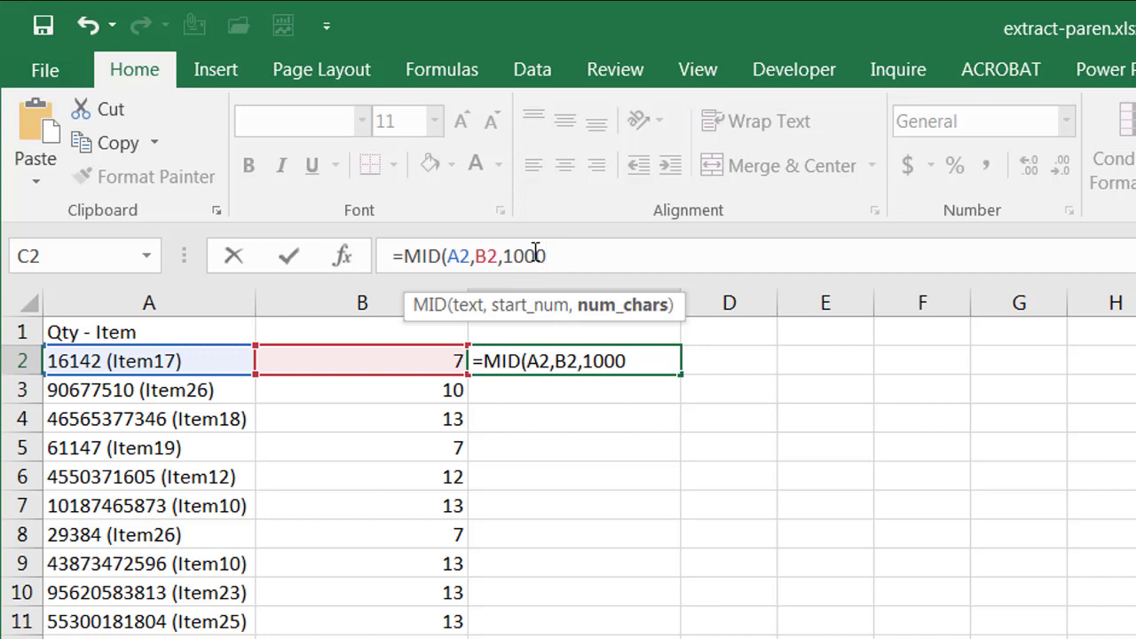
type(")")
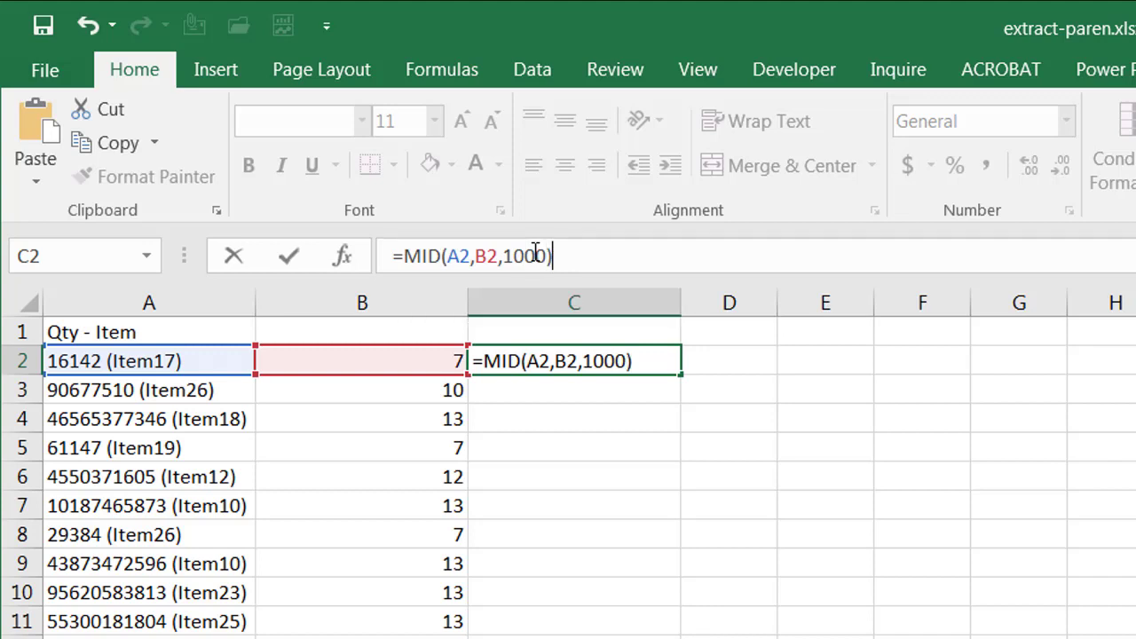
key("Return")
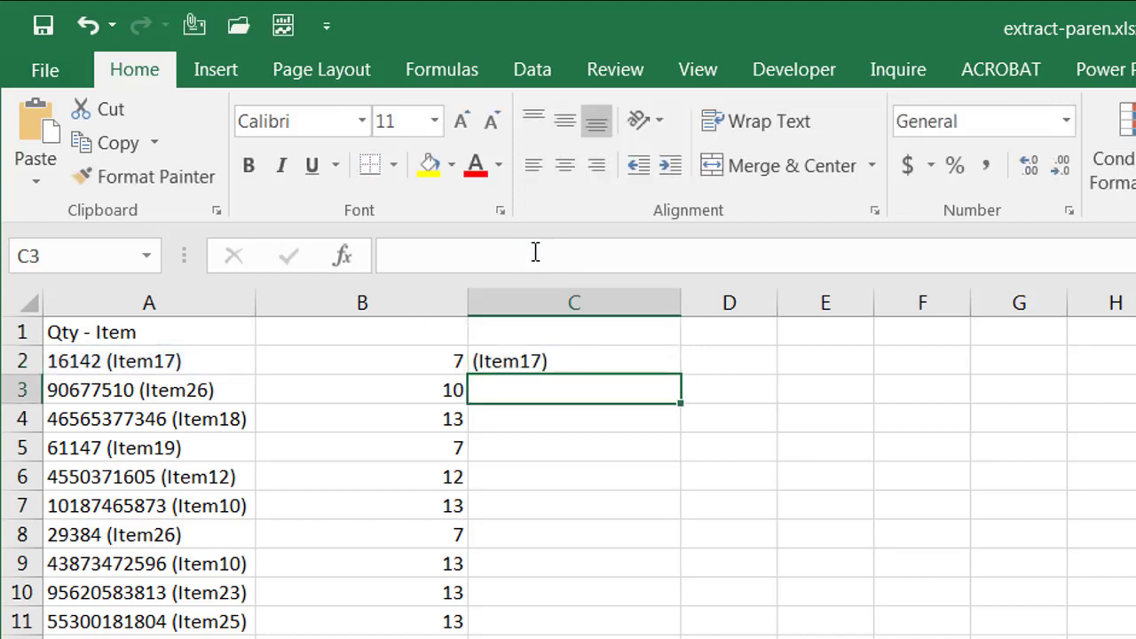
- Change C2 to =MID(A2,B2+1,1000) and fill it down column C
left_click(486, 361)
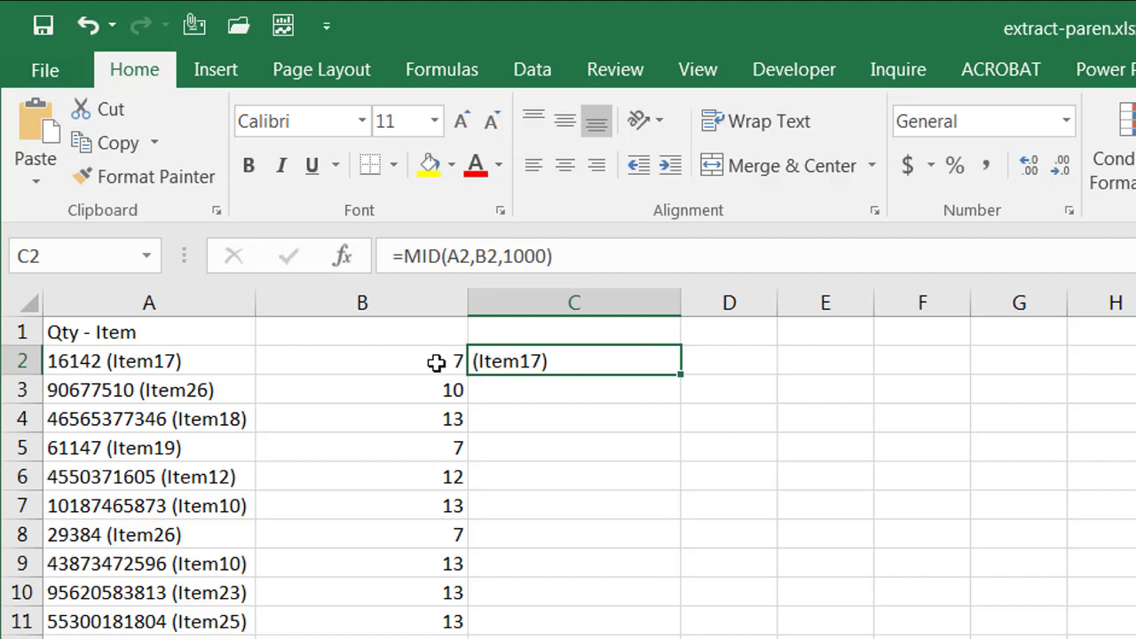
left_click(495, 256)
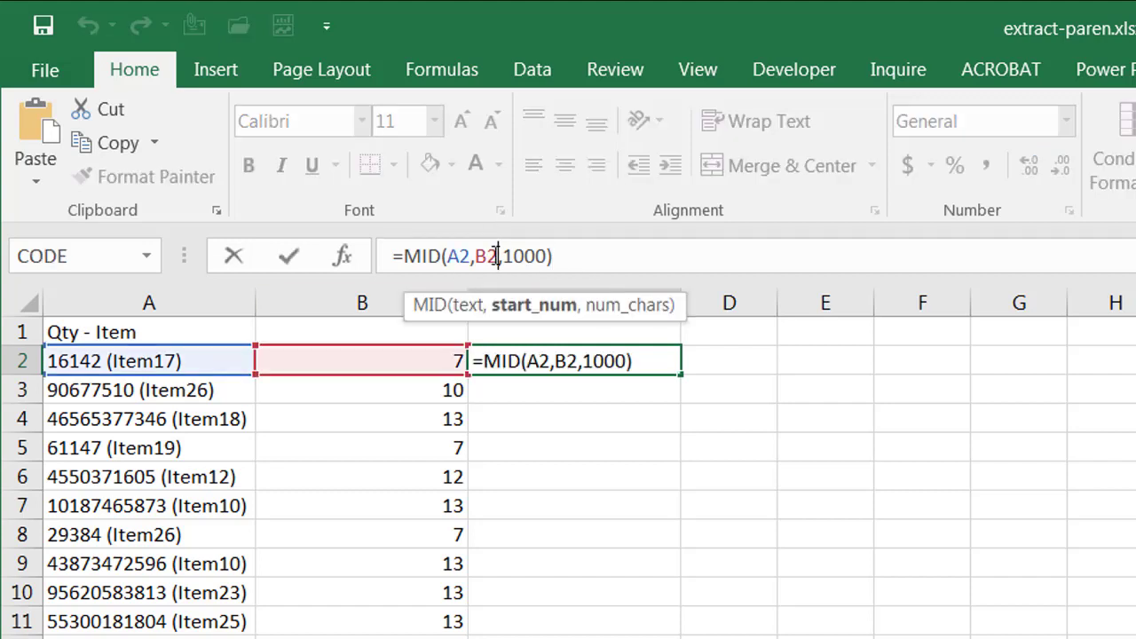
type("+1")
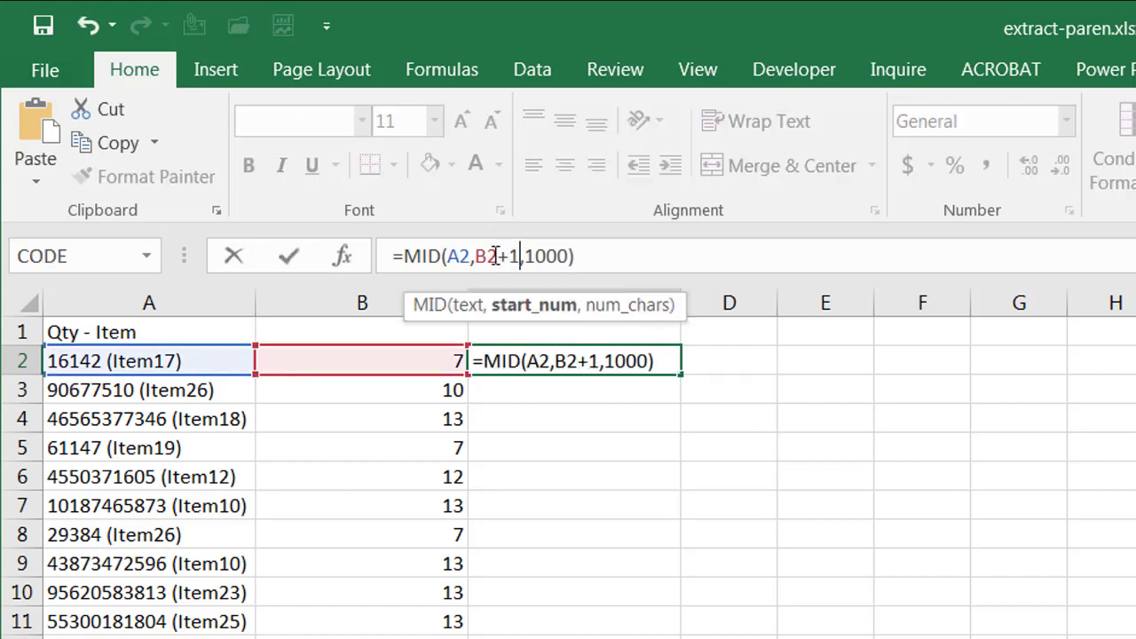
key("Return")
left_click(548, 358)
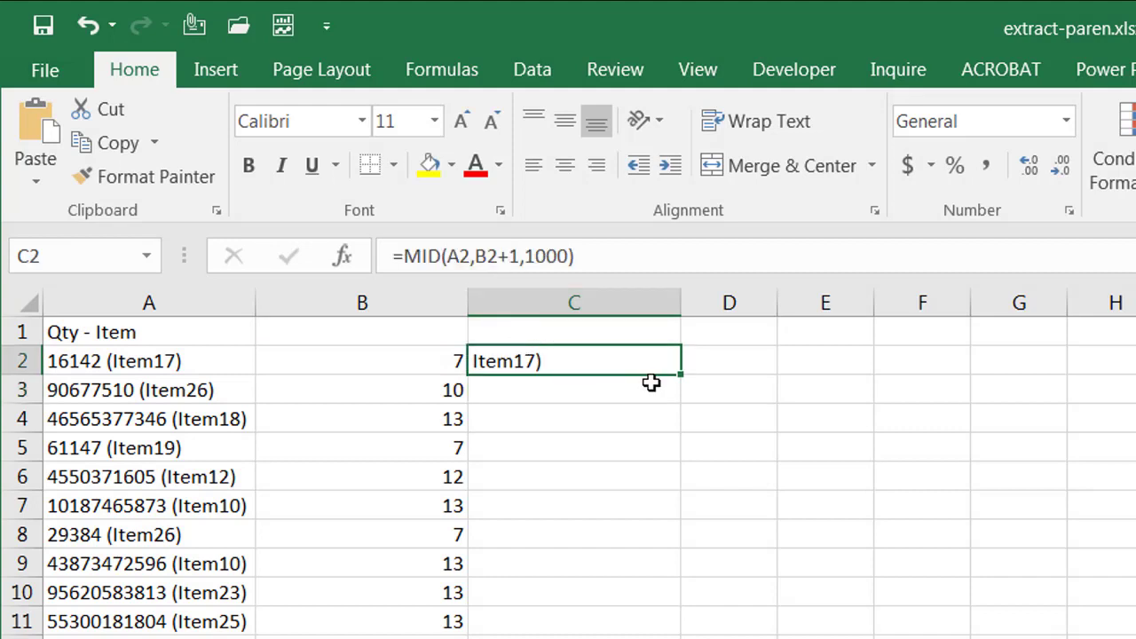
double_click(681, 374)
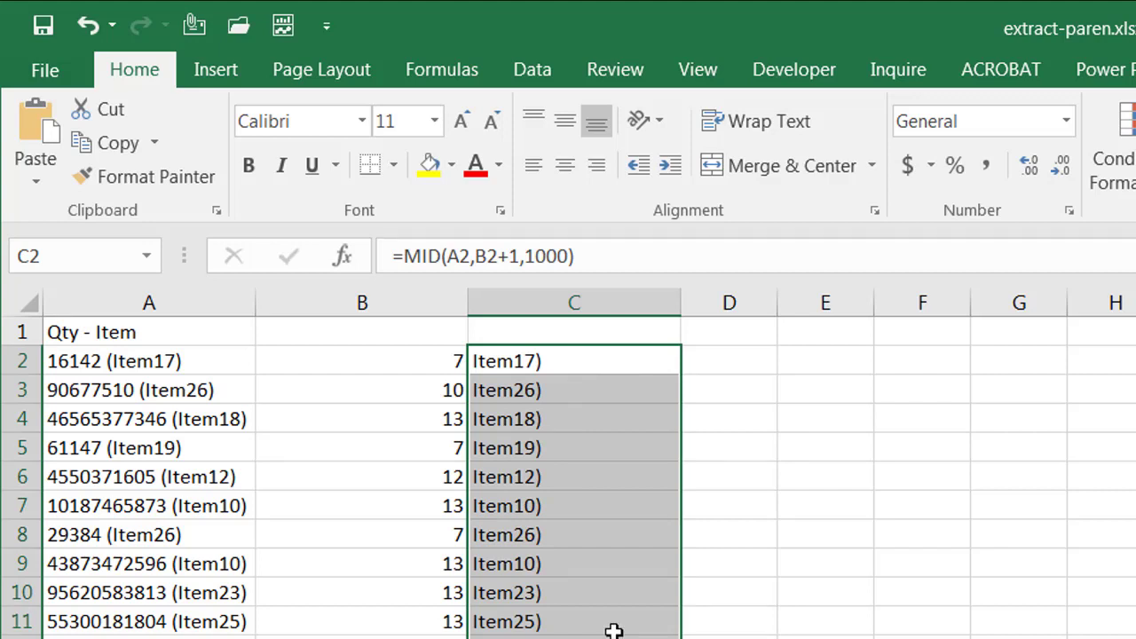
- Copy column C and paste it back over itself as values only
key("ctrl+c")
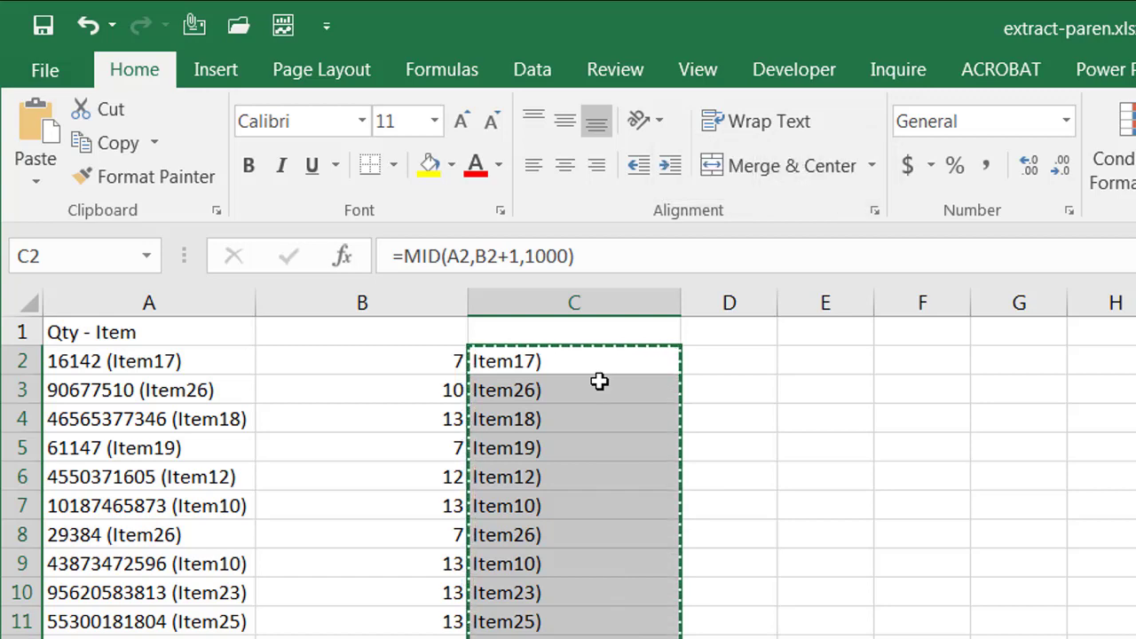
left_click(49, 185)
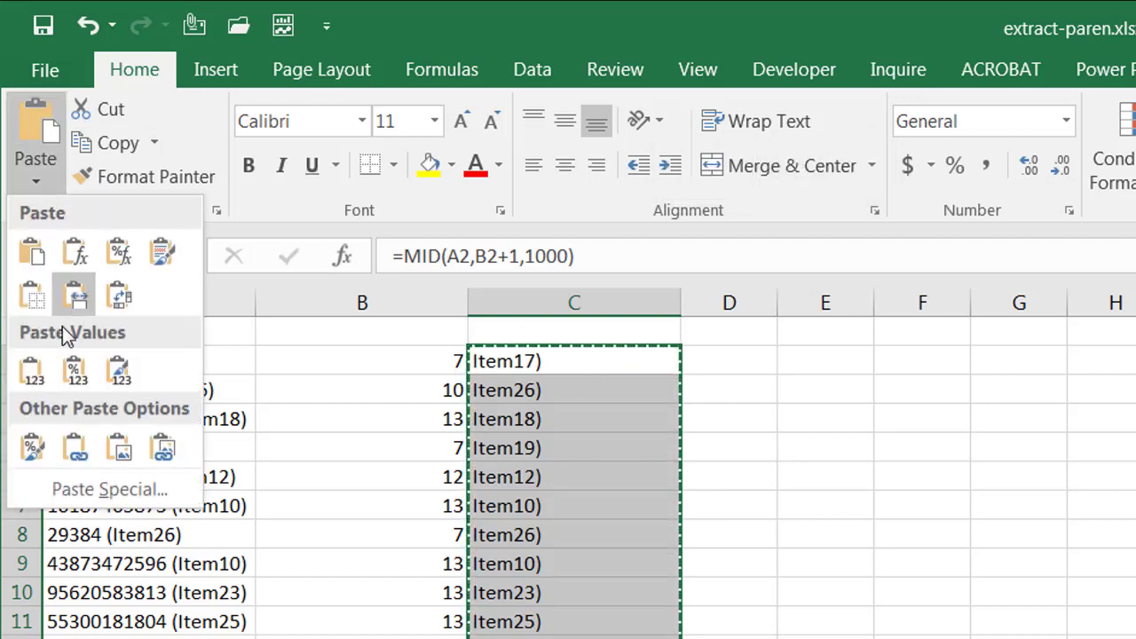
left_click(33, 377)
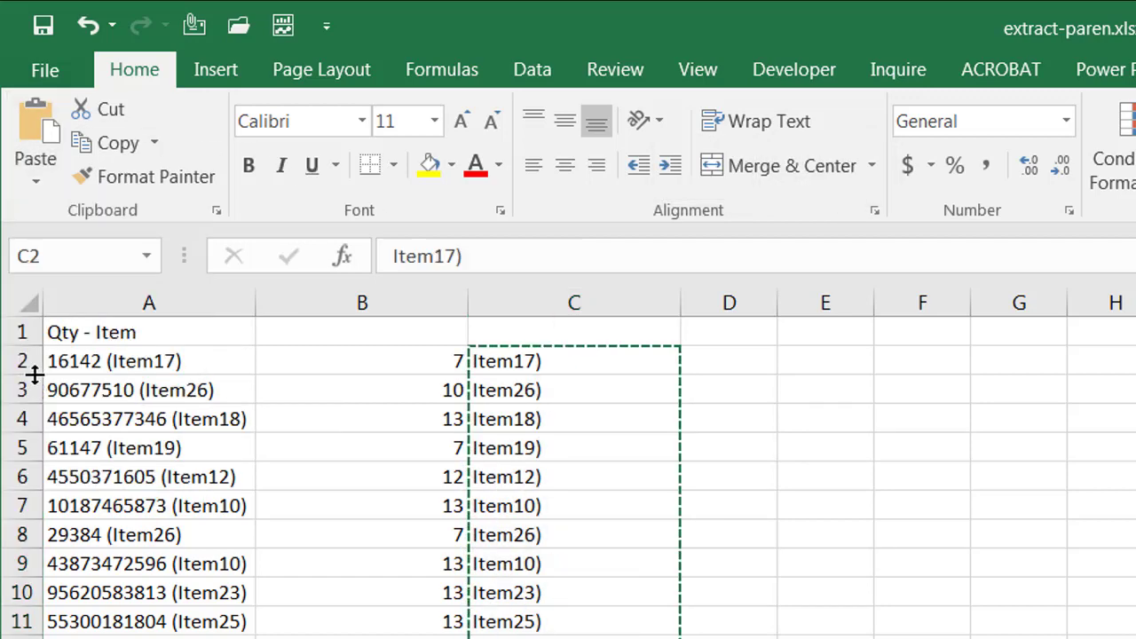
- Replace every ')' in column C with nothing, removing 278 closing parentheses
key("ctrl+f")
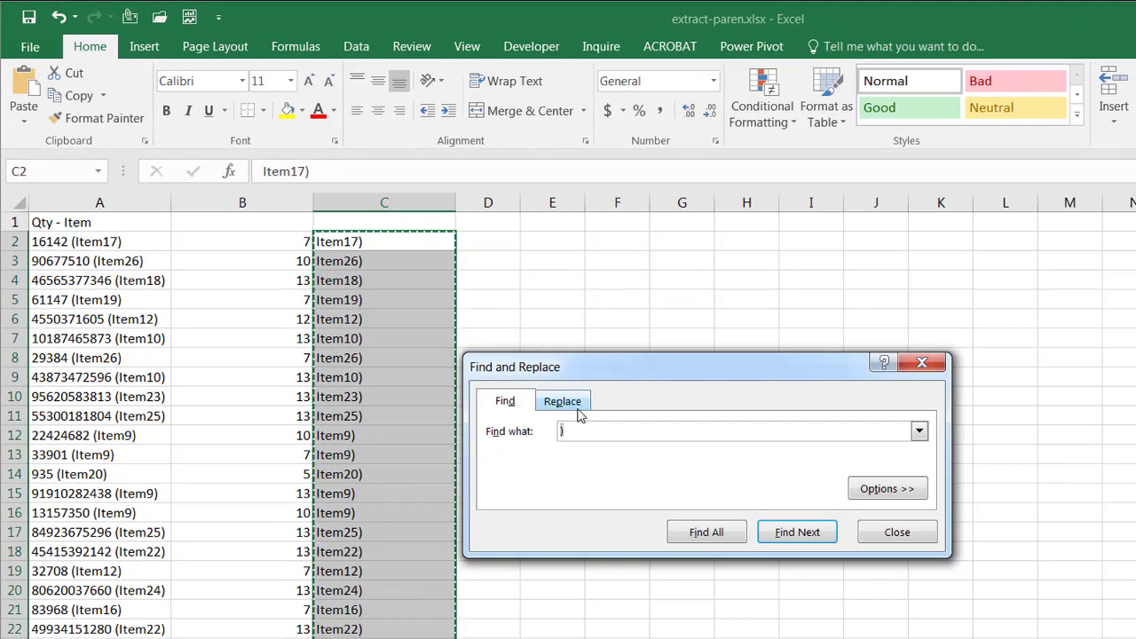
left_click(568, 404)
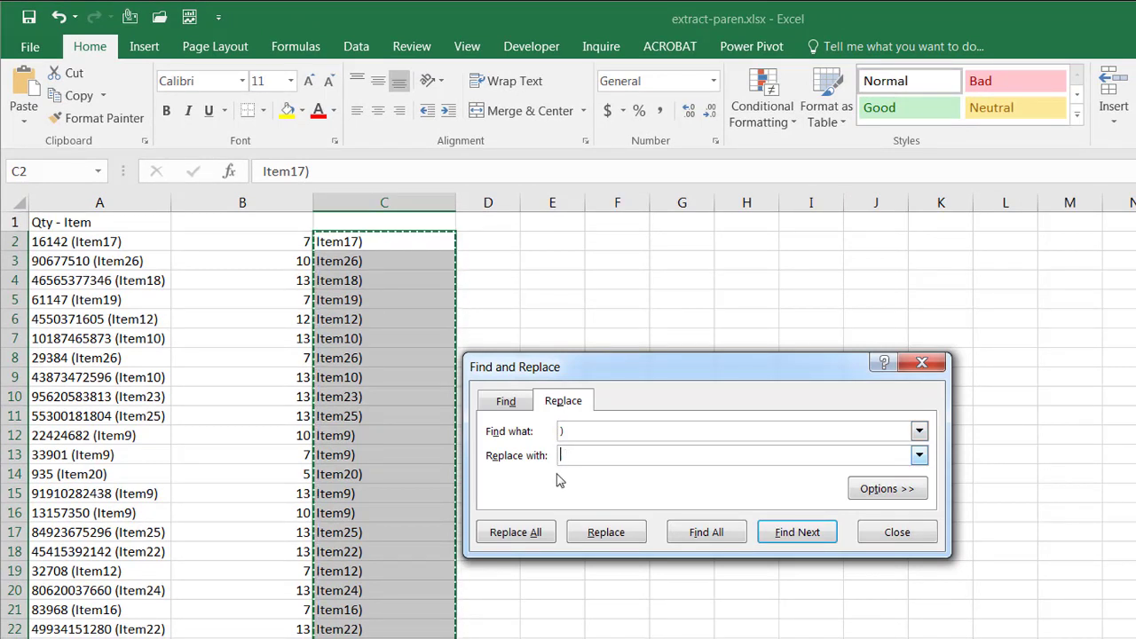
left_click(532, 533)
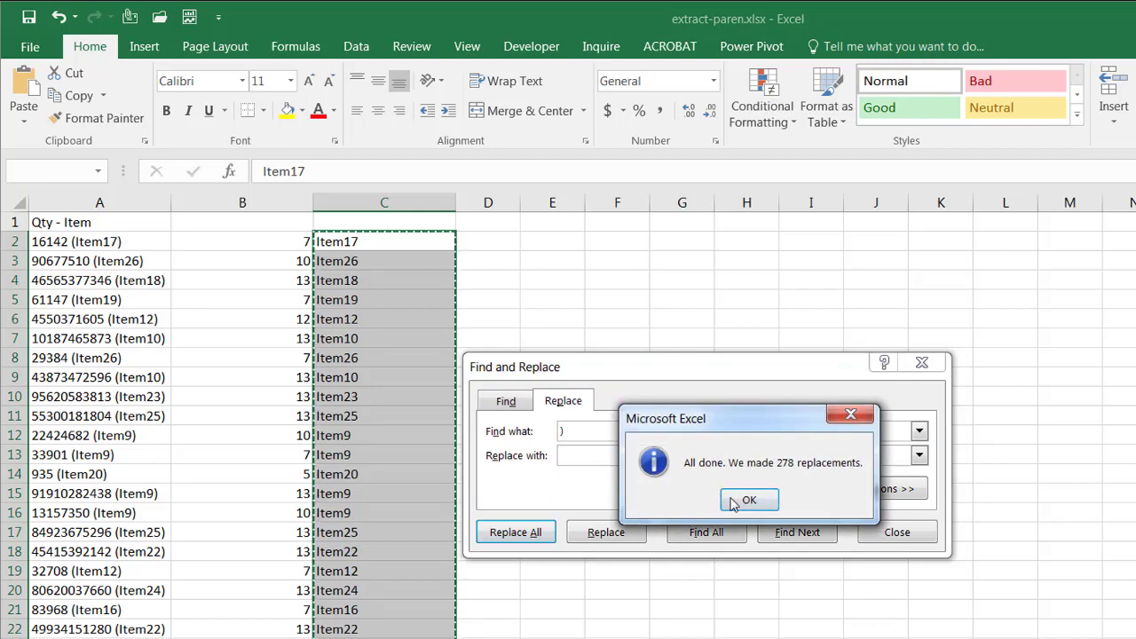
left_click(749, 500)
left_click(890, 530)
key("ctrl+c")
left_click(401, 245)
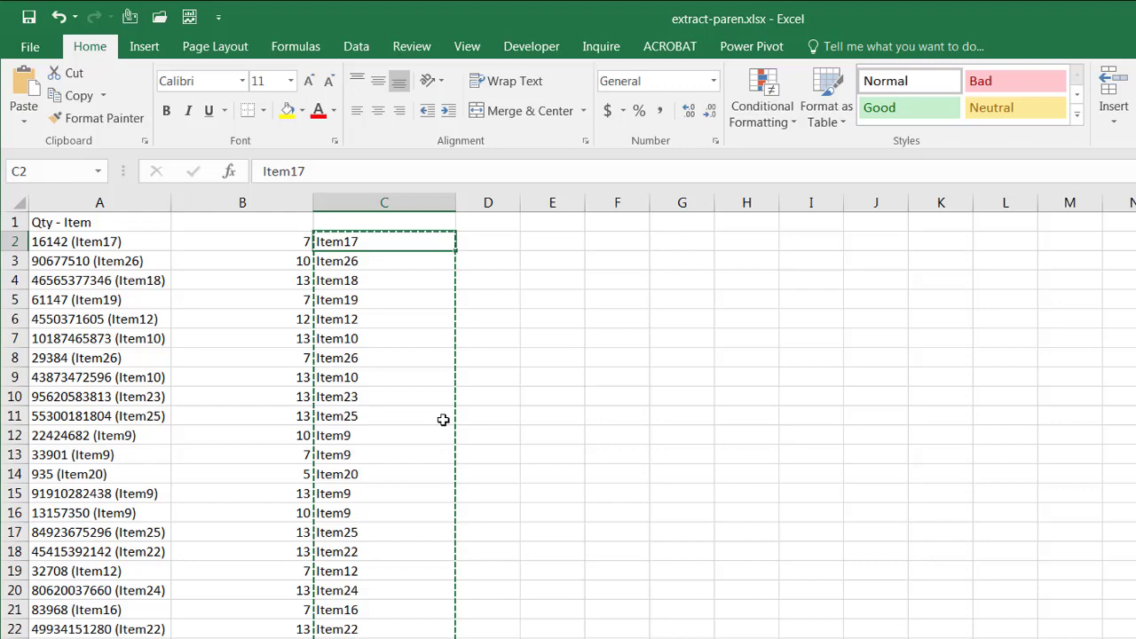
- Insert cells at columns B:C with Ctrl+Shift+plus so the results move to columns E and F
left_click_drag(293, 197, 375, 207)
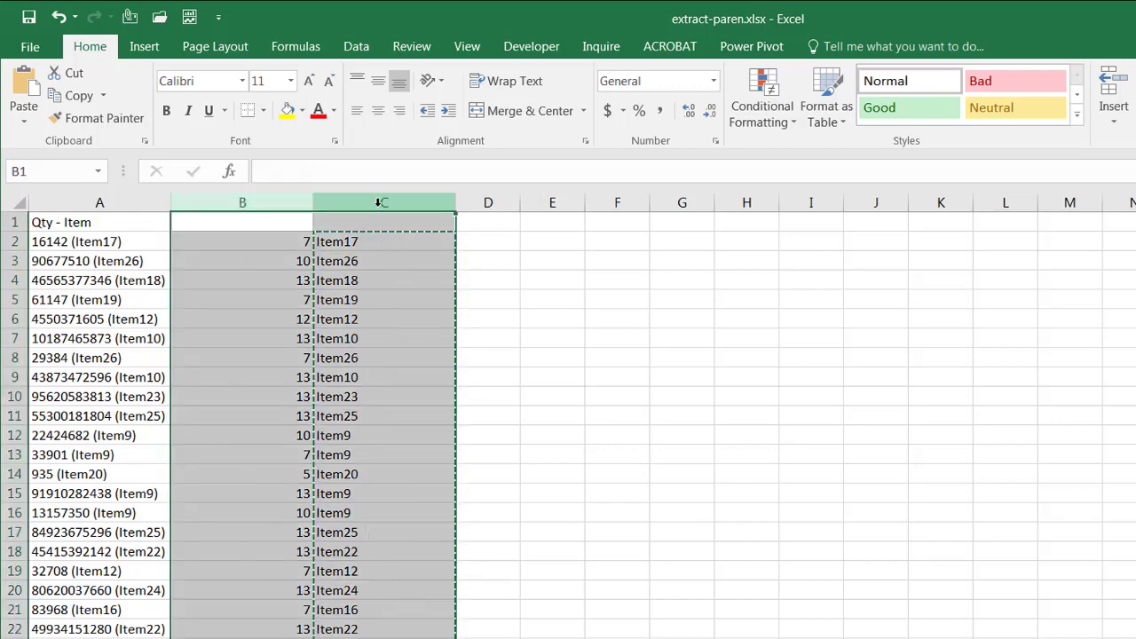
right_click(378, 203)
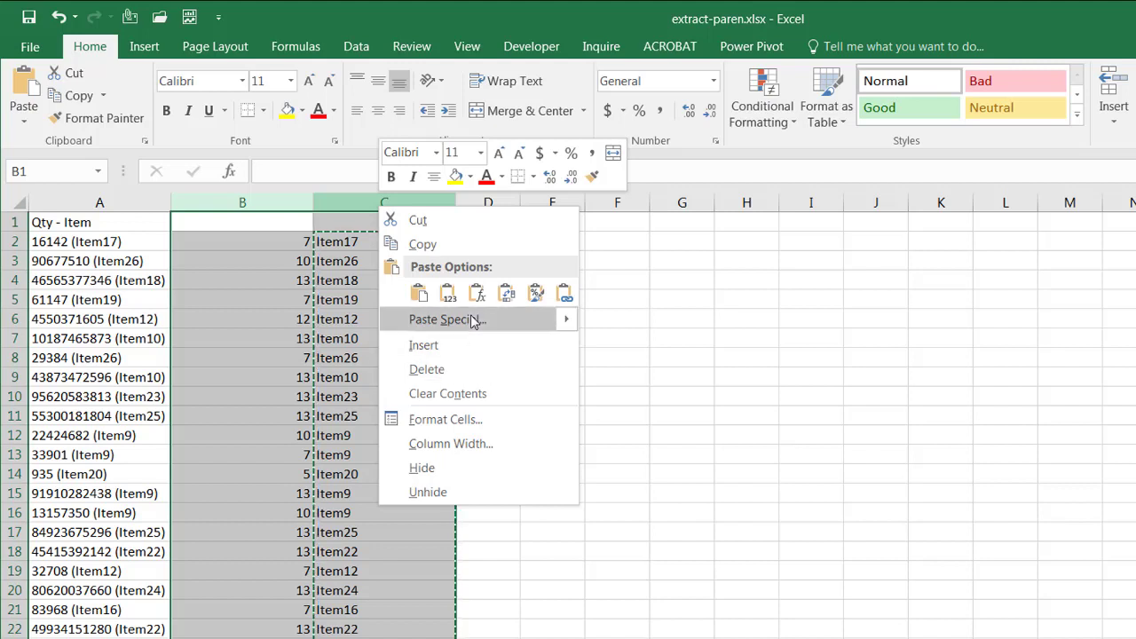
key("Escape")
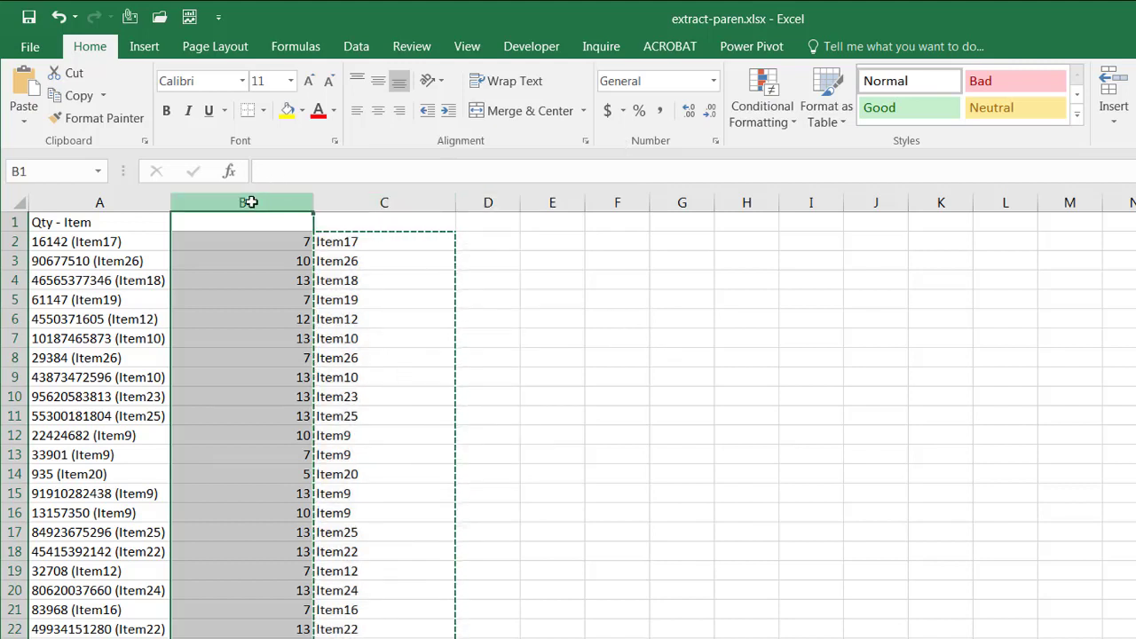
key("ctrl+shift+plus")
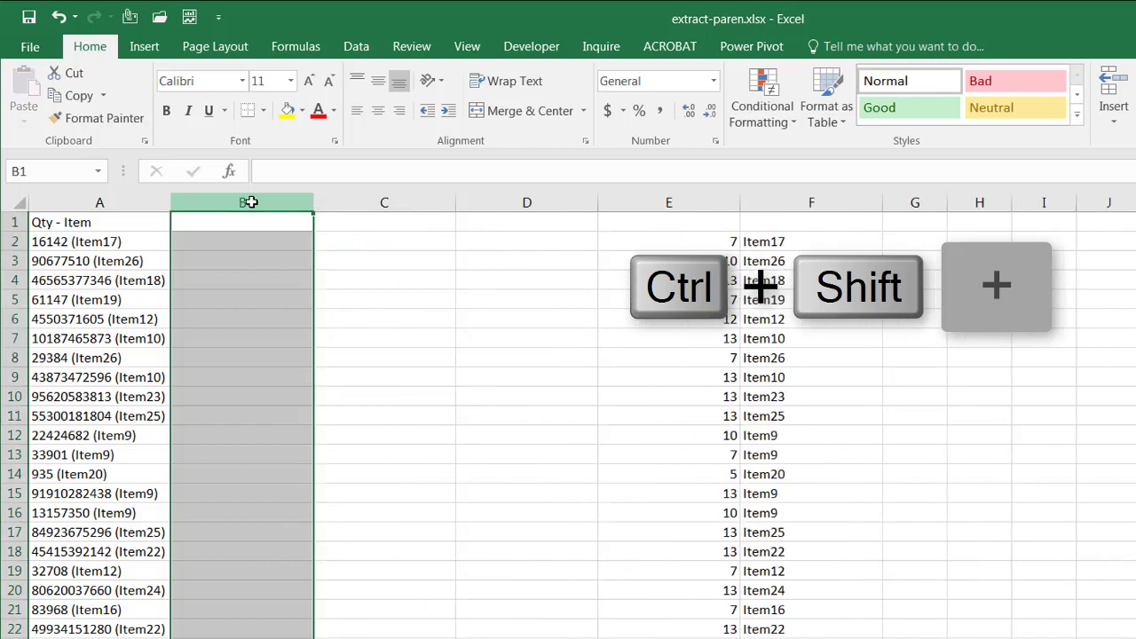
left_click(639, 240)
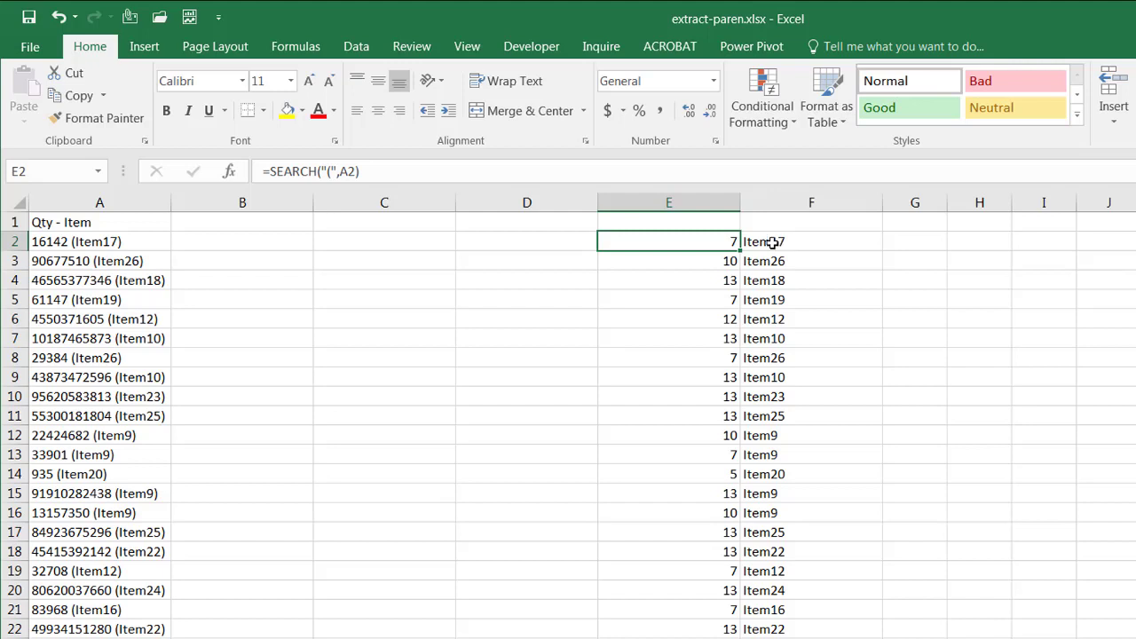
left_click(97, 267)
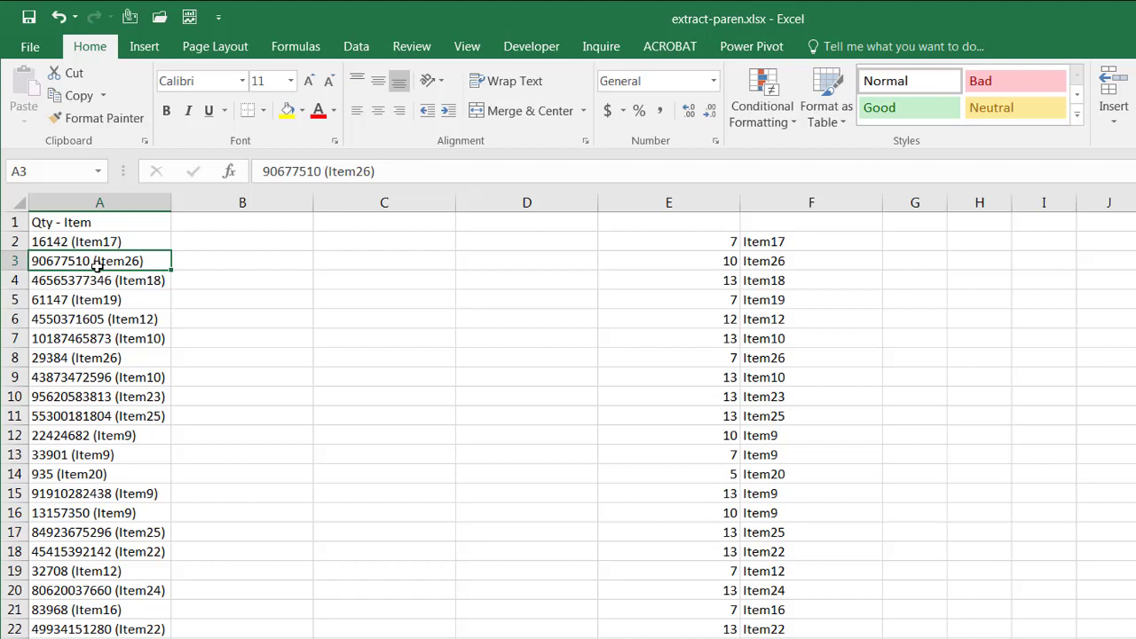
- Make column A's data a table with headers using Data > From Table and open it in Power Query
left_click(354, 52)
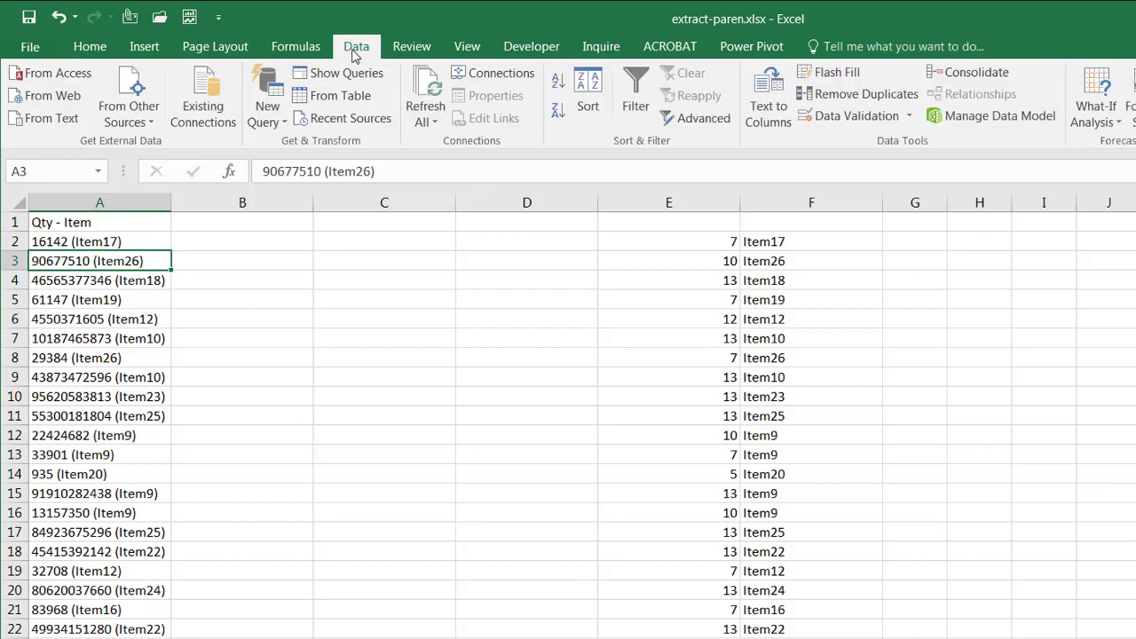
left_click(354, 95)
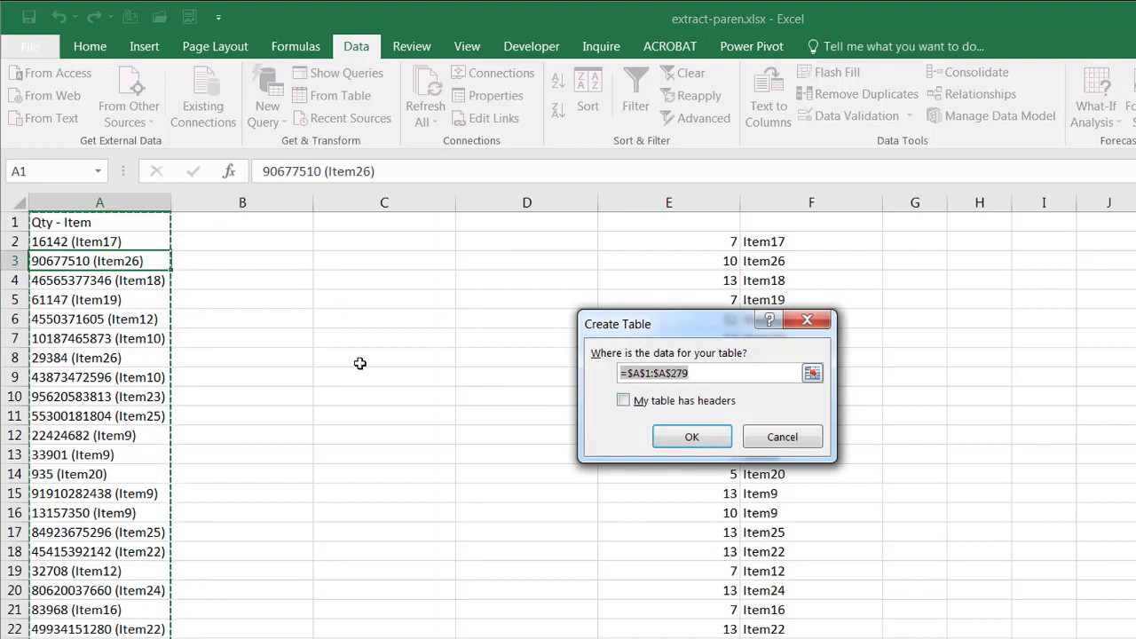
left_click(623, 401)
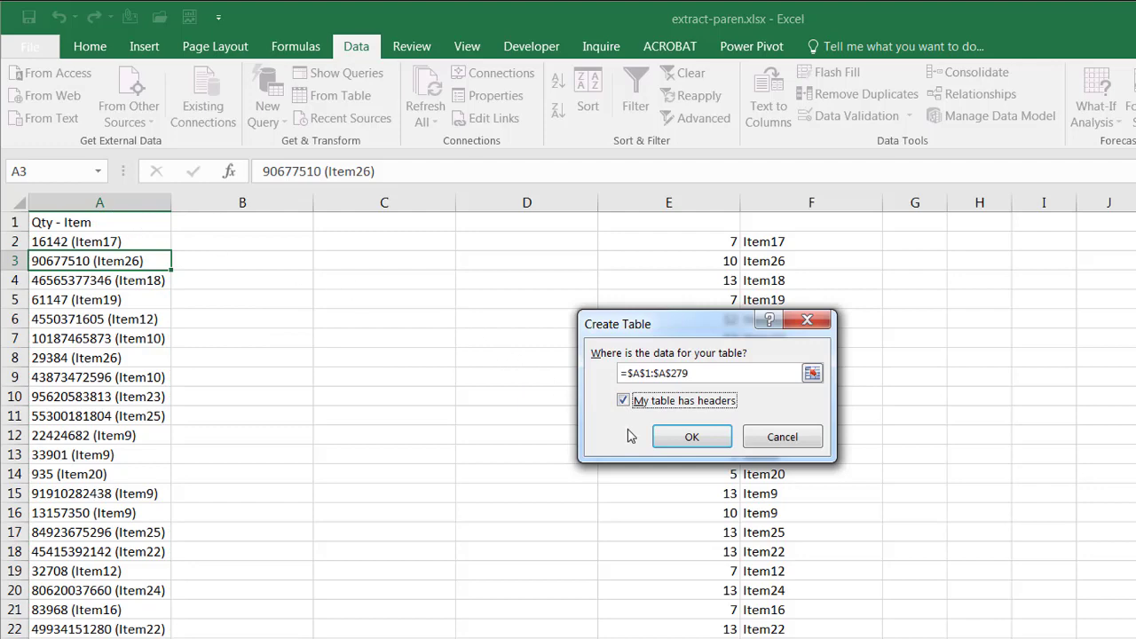
left_click(715, 438)
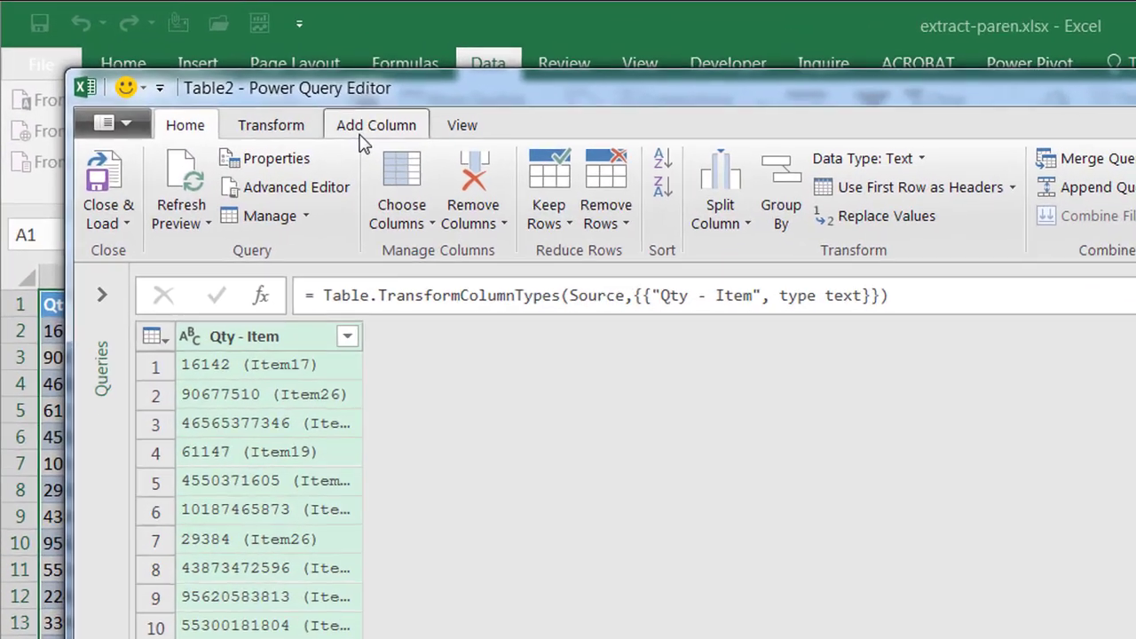
- Add a Text Between Delimiters column with '(' as start and ')' as end delimiter
left_click(365, 134)
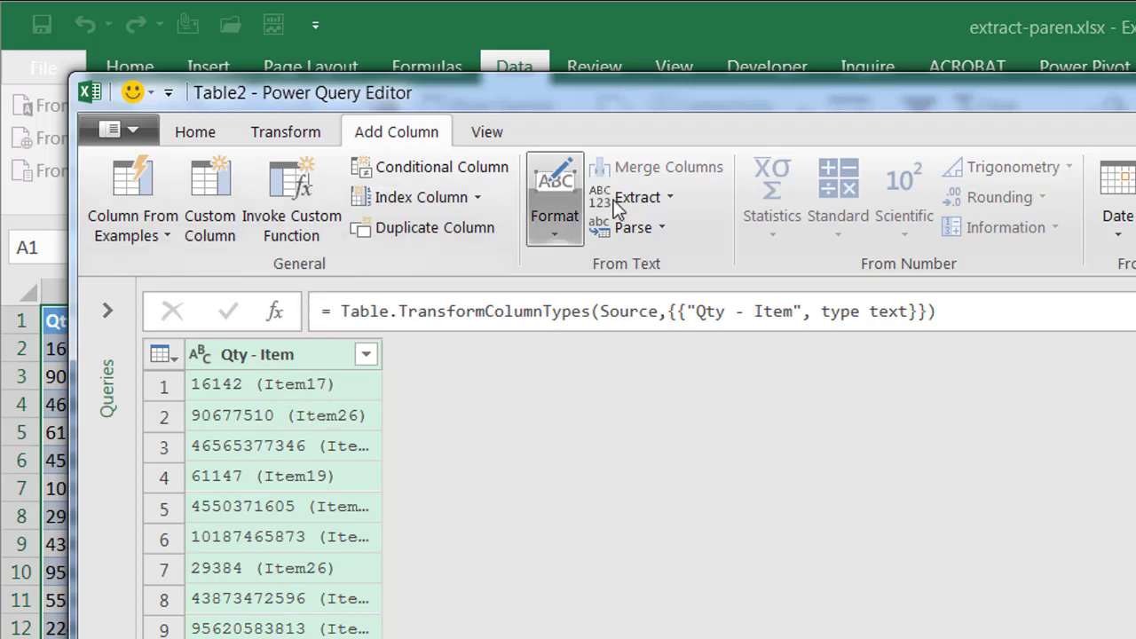
left_click(666, 199)
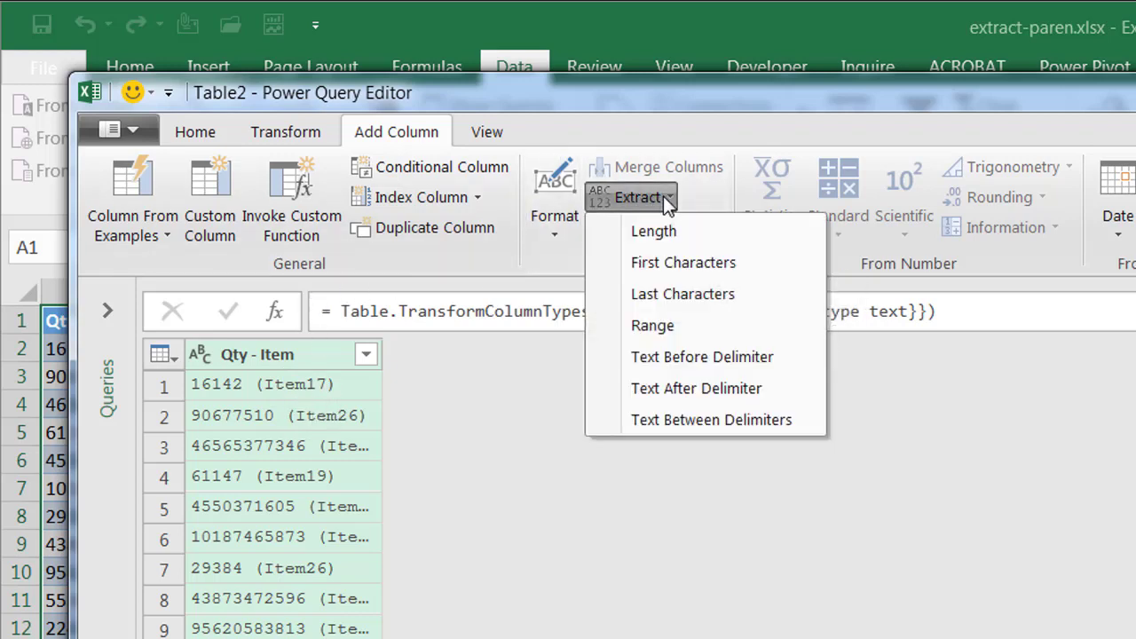
left_click(751, 419)
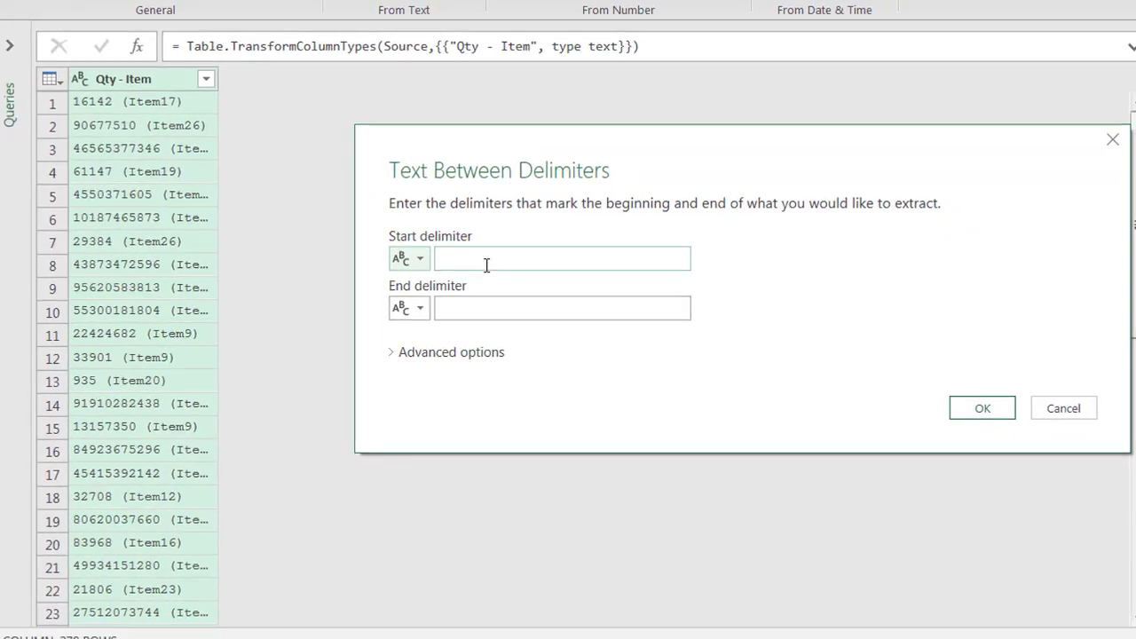
left_click(486, 265)
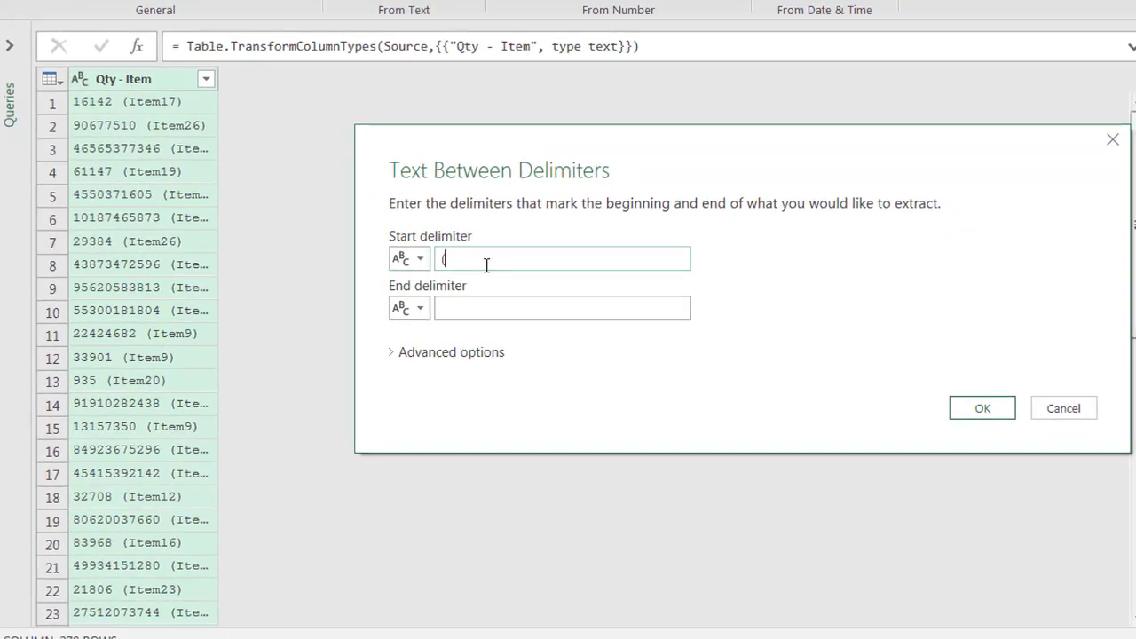
left_click(487, 304)
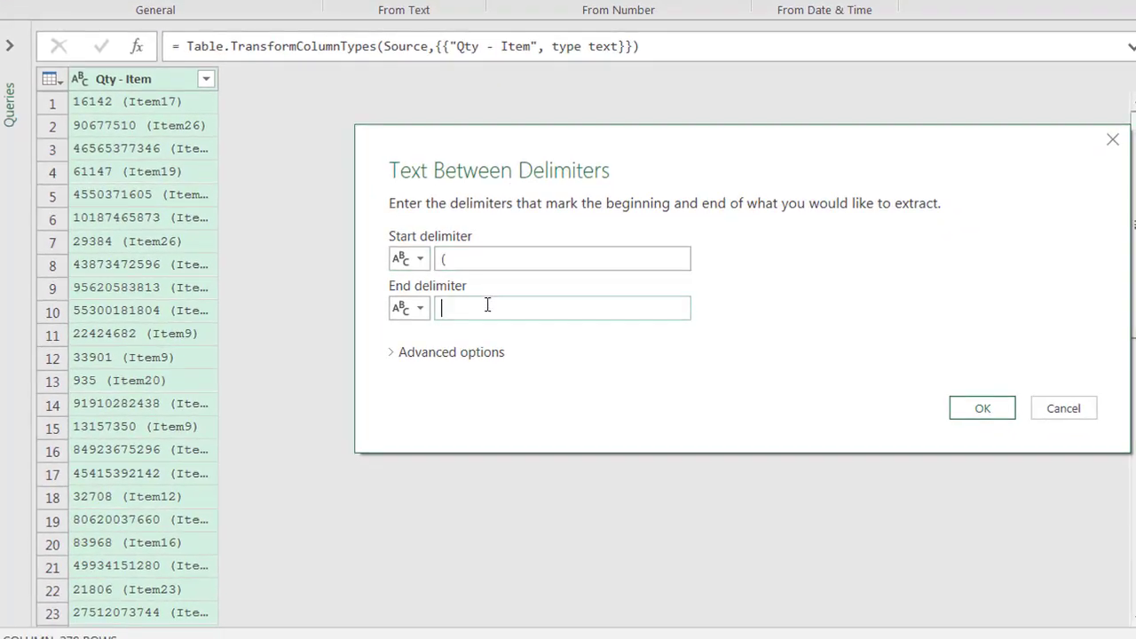
type(")")
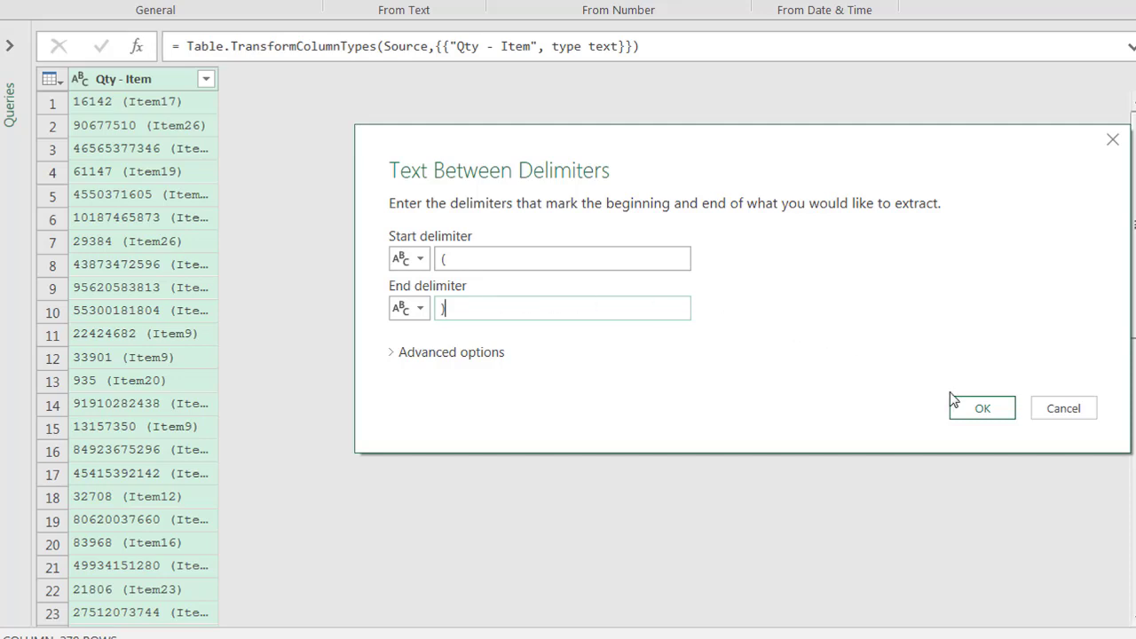
left_click(976, 407)
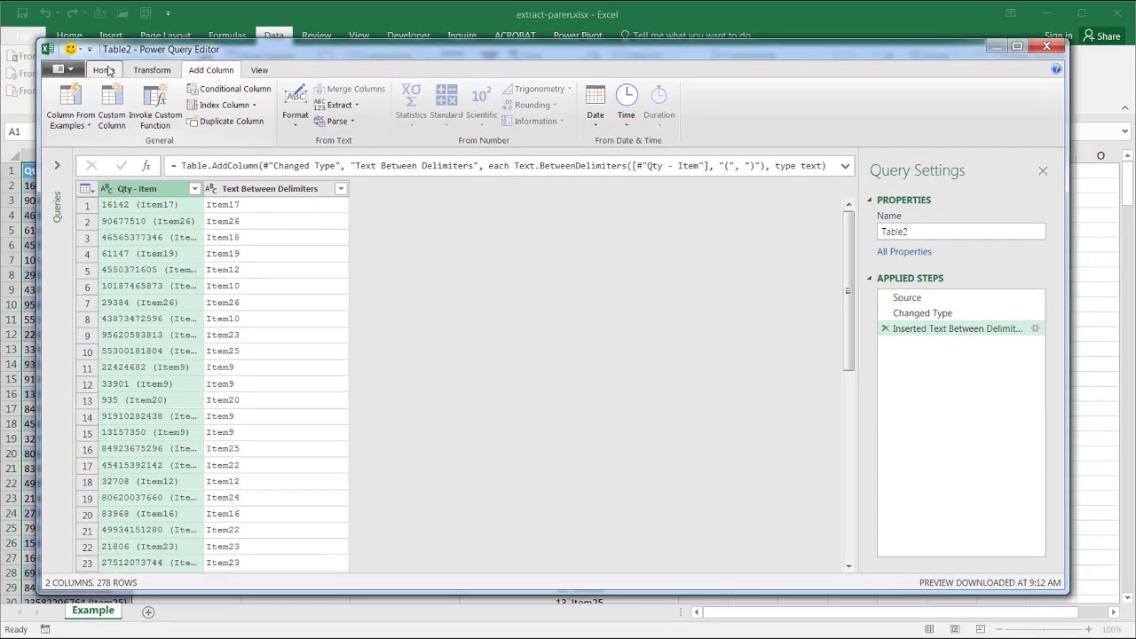
- Close & Load the query to a new sheet and check the extracted values in Table2_2
left_click(104, 69)
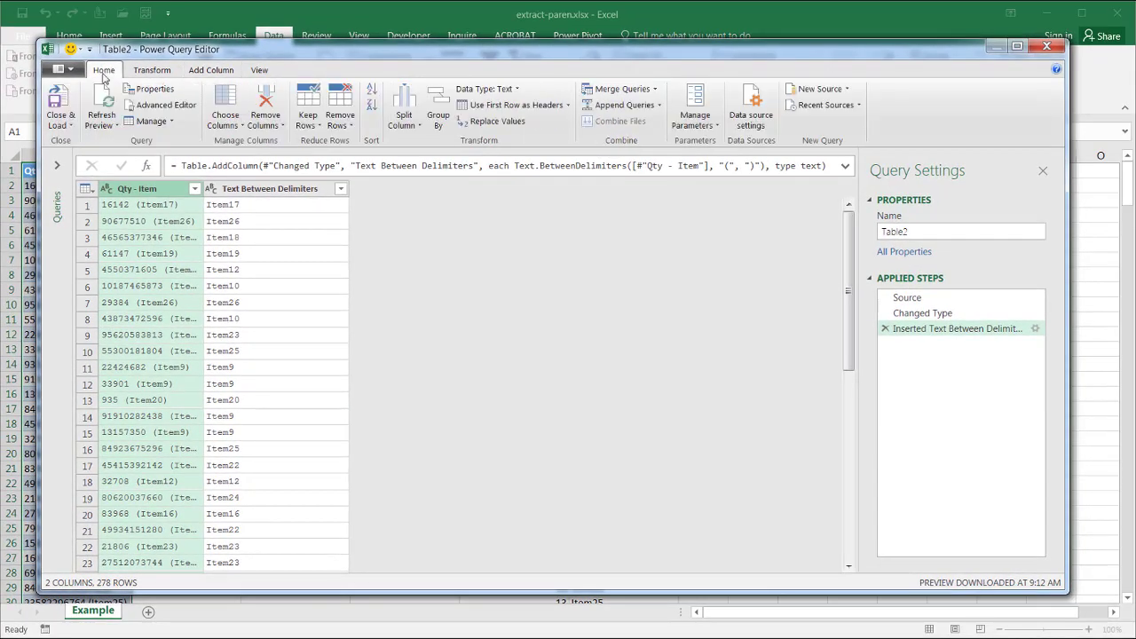
left_click(69, 91)
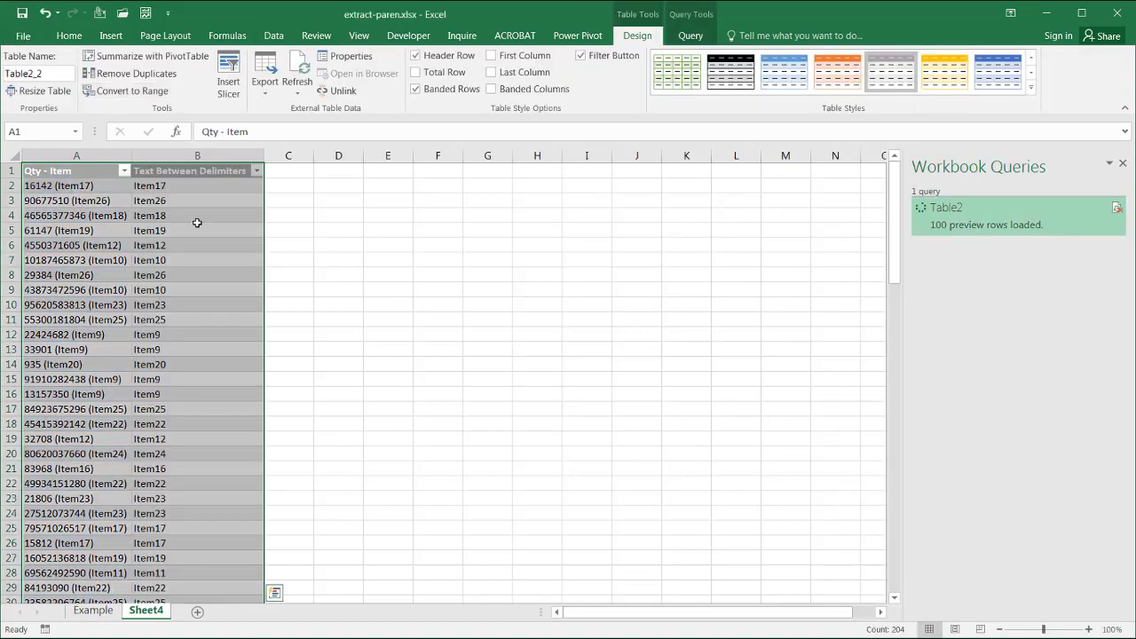
left_click(197, 228)
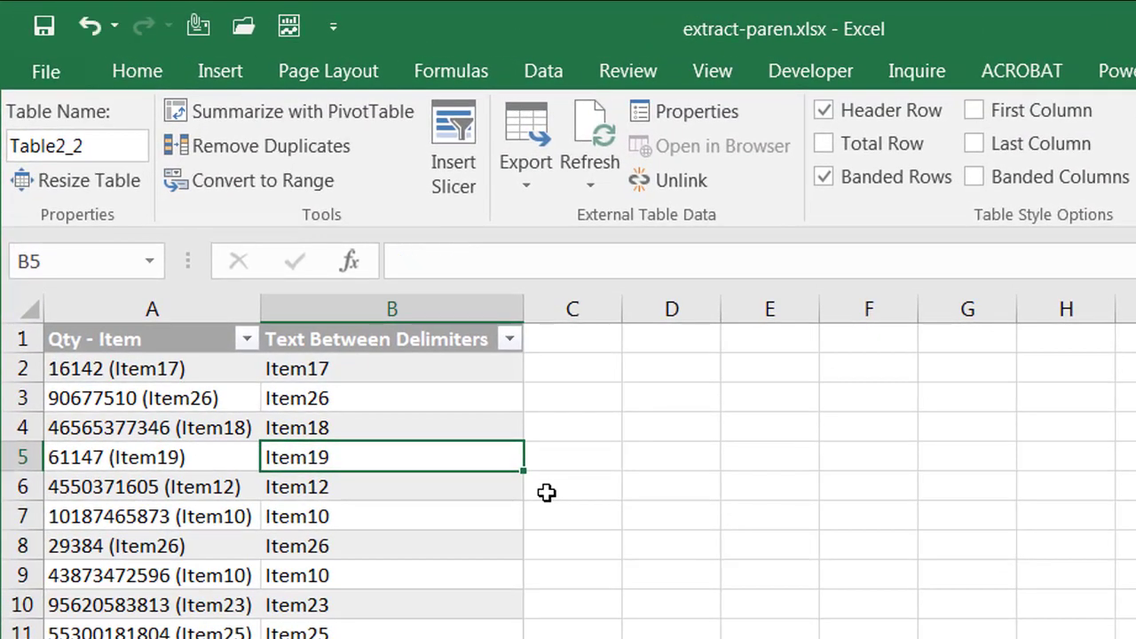
left_click(650, 513)
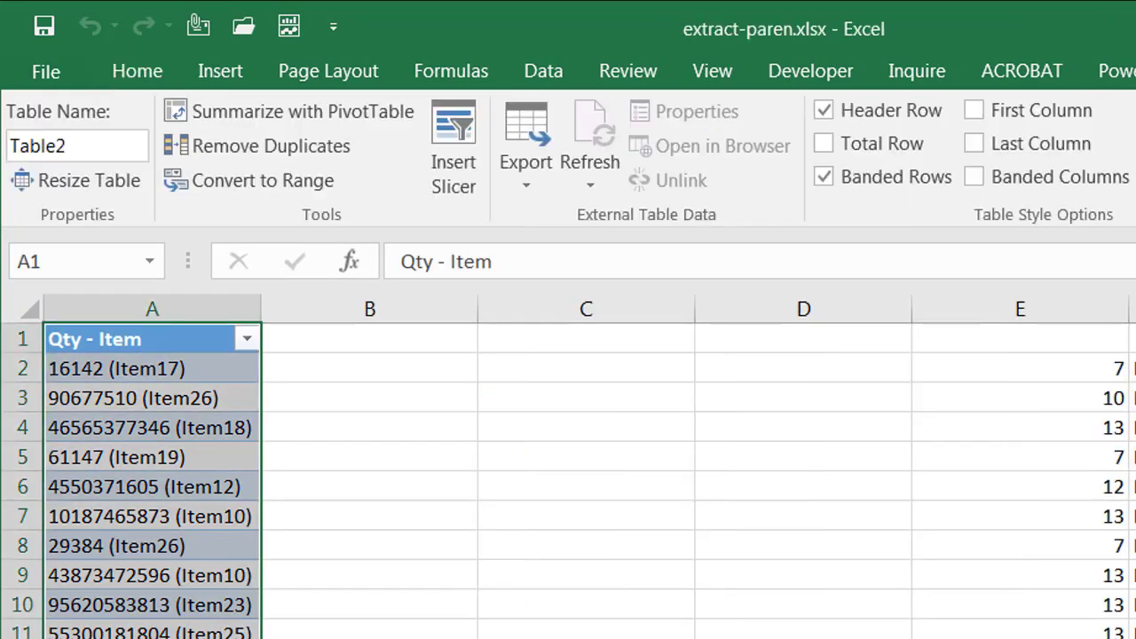
- Copy column A and paste it into column D as values only
left_click(155, 299)
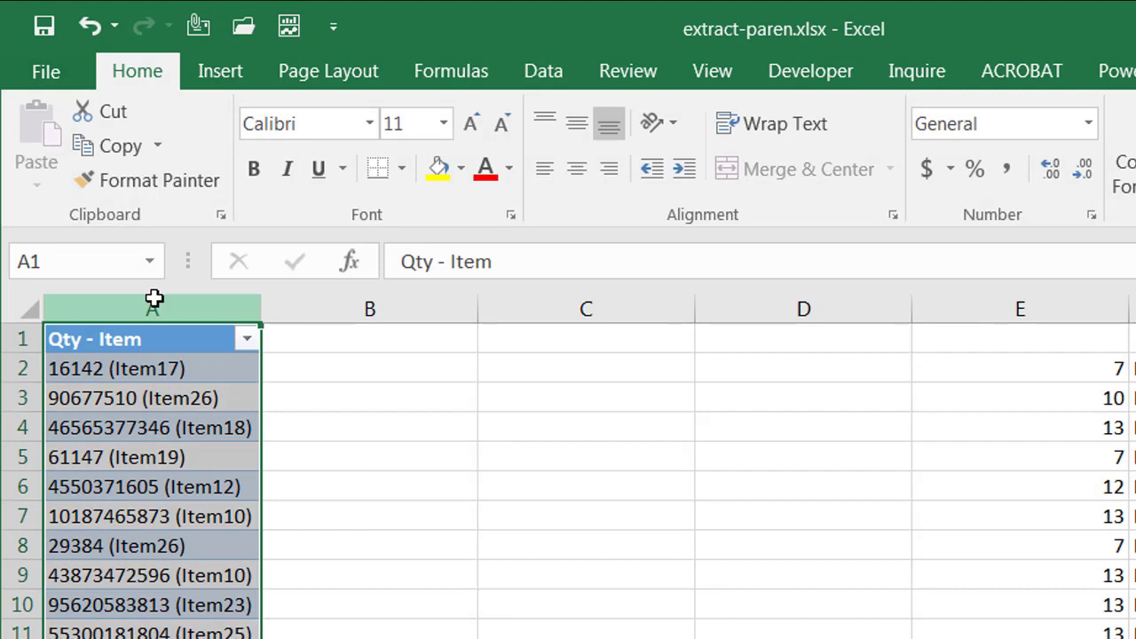
key("ctrl+c")
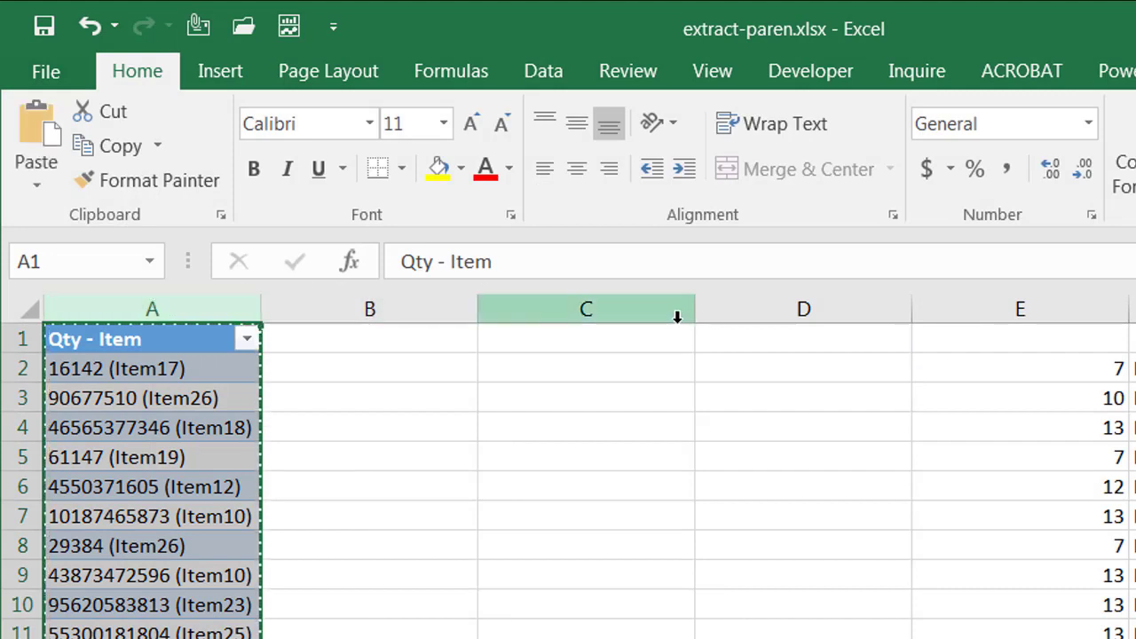
left_click(783, 312)
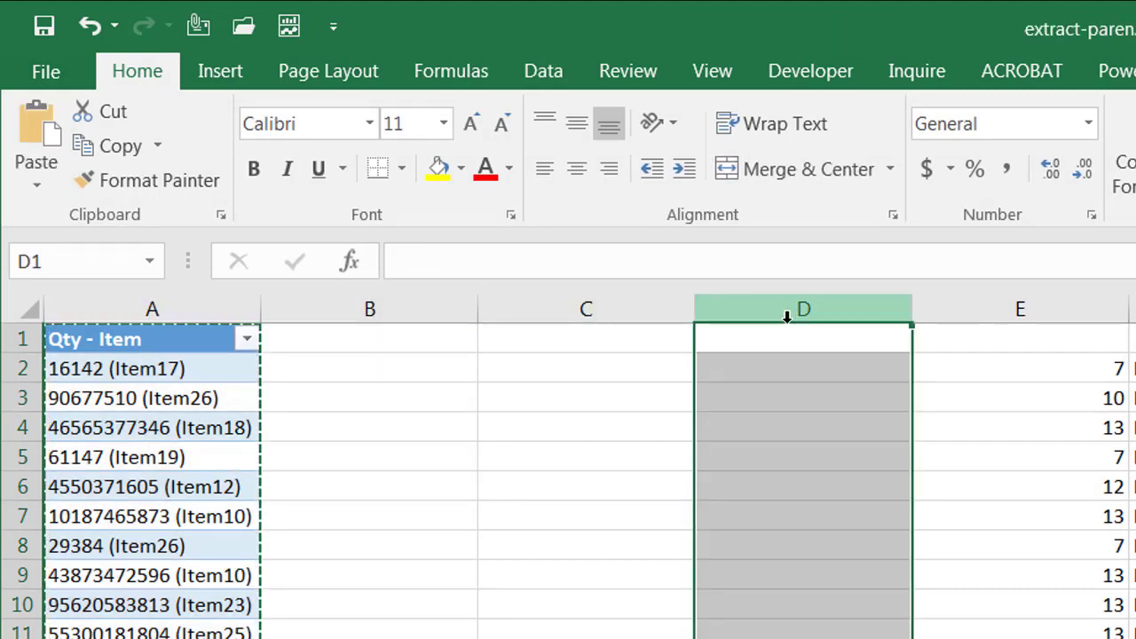
left_click(44, 186)
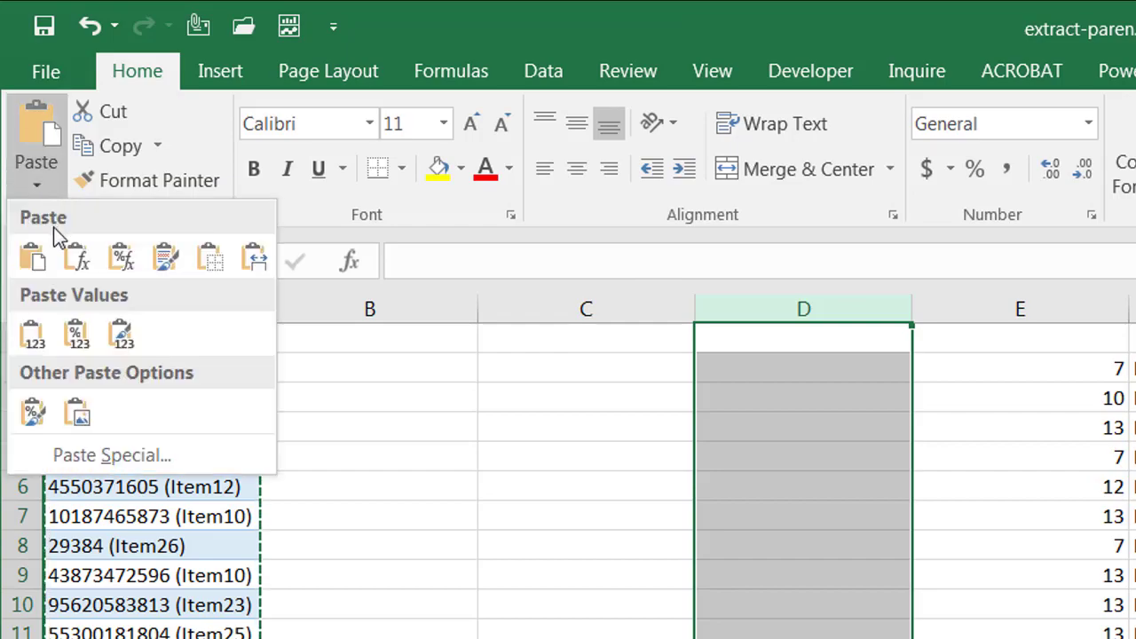
left_click(33, 332)
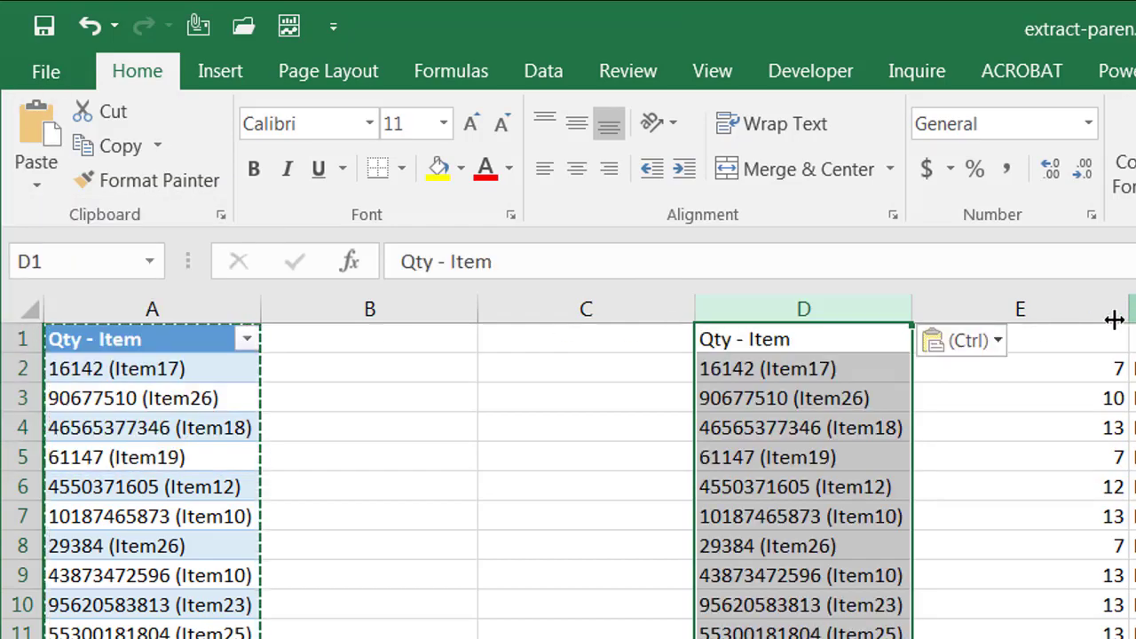
- Delete columns E and F
left_click(1105, 312)
left_click(1101, 304, "shift")
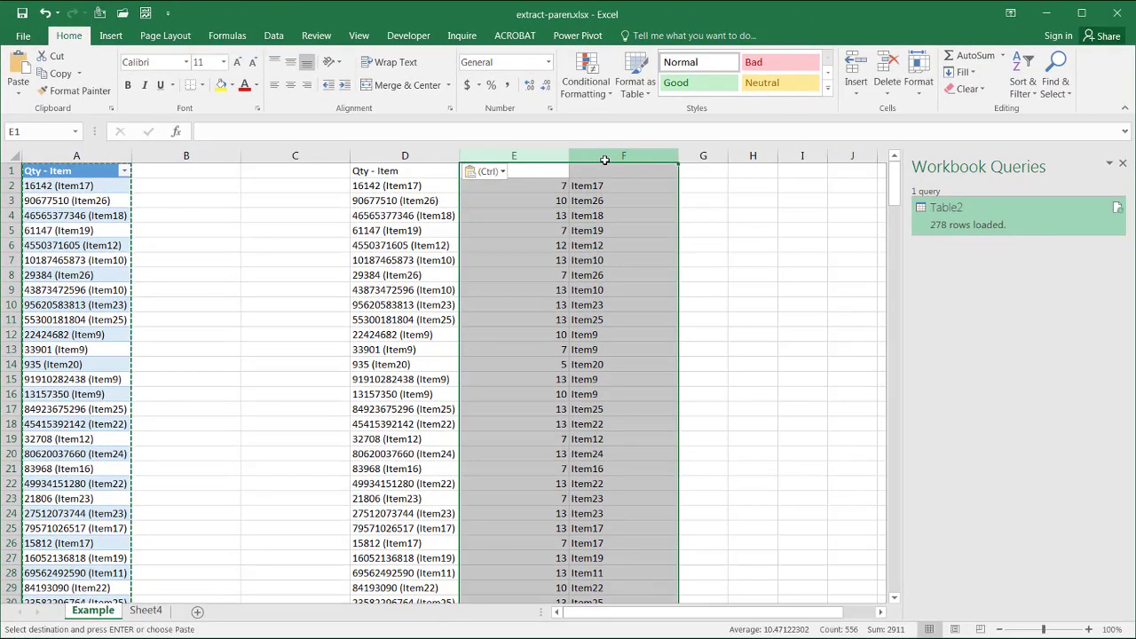
right_click(604, 160)
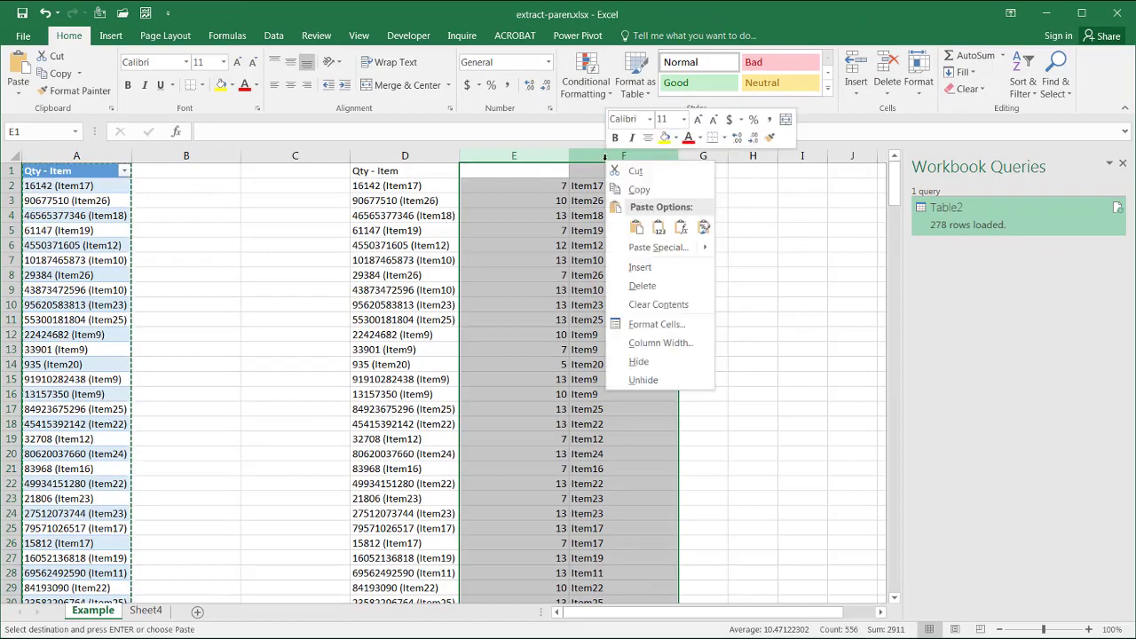
left_click(643, 286)
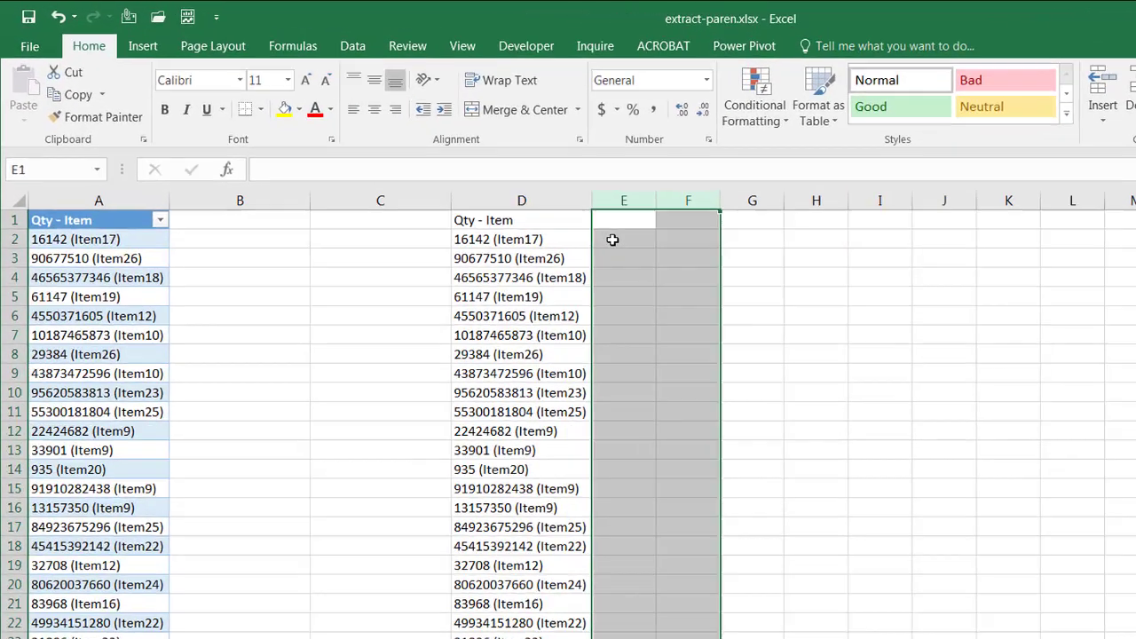
- Enter =SEARCH("(",D2) in E2 and fill it down column E
left_click(613, 240)
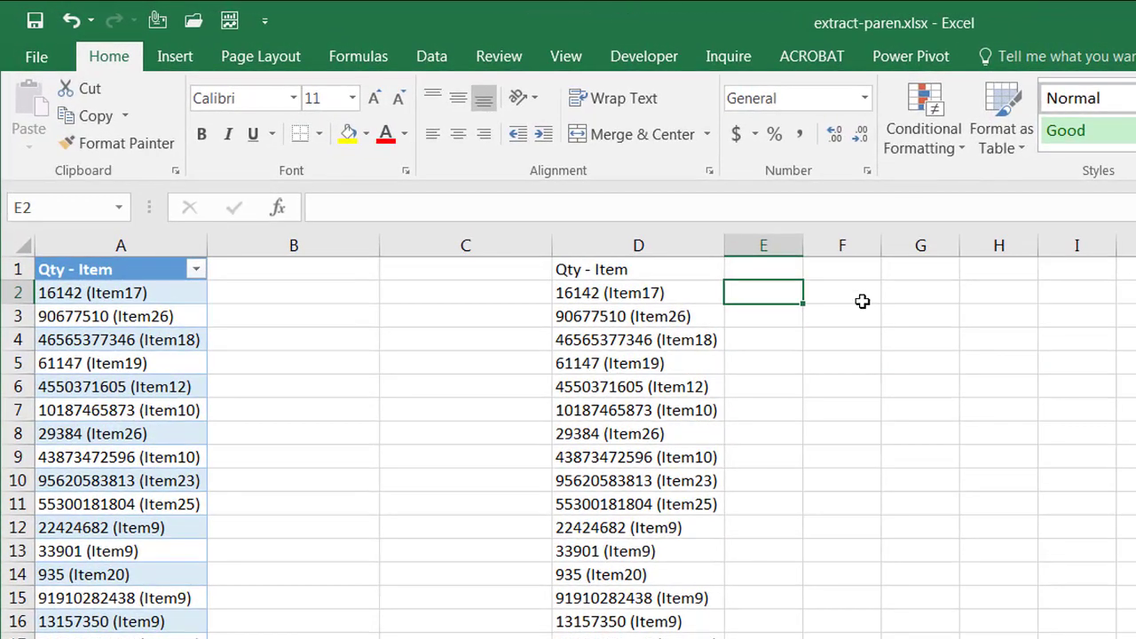
type("=")
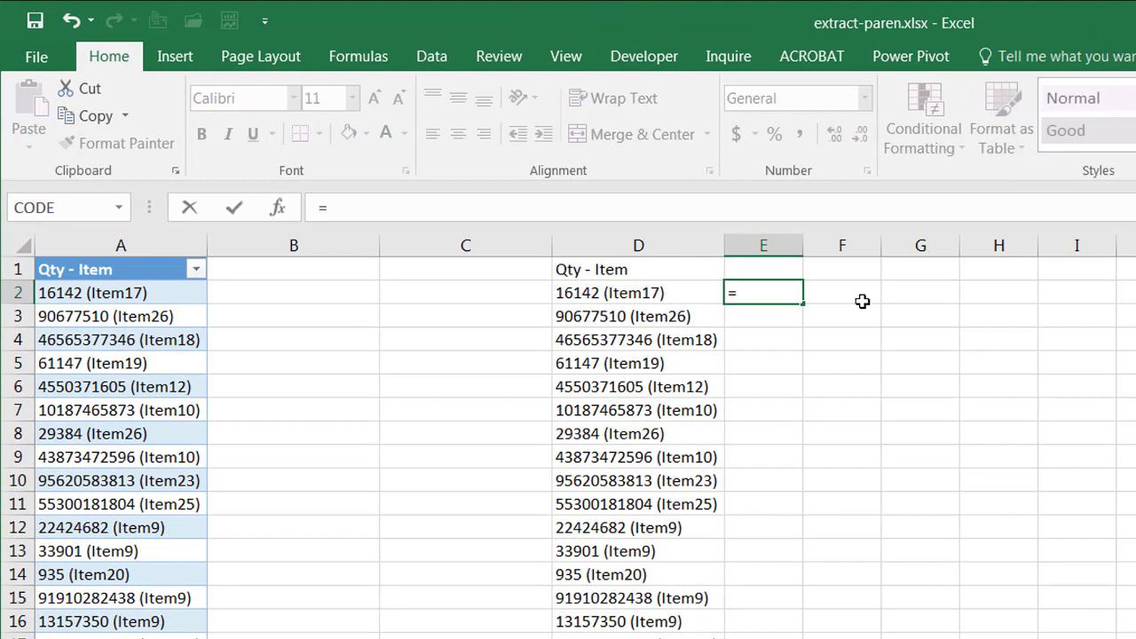
type("sear")
key("Tab")
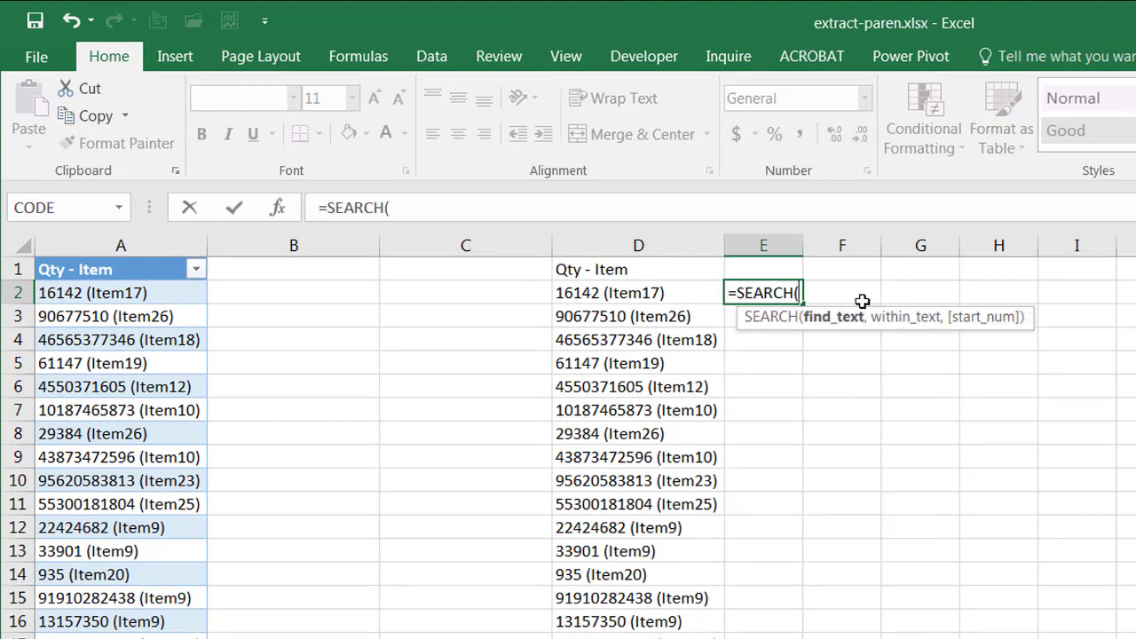
type("\"(\",")
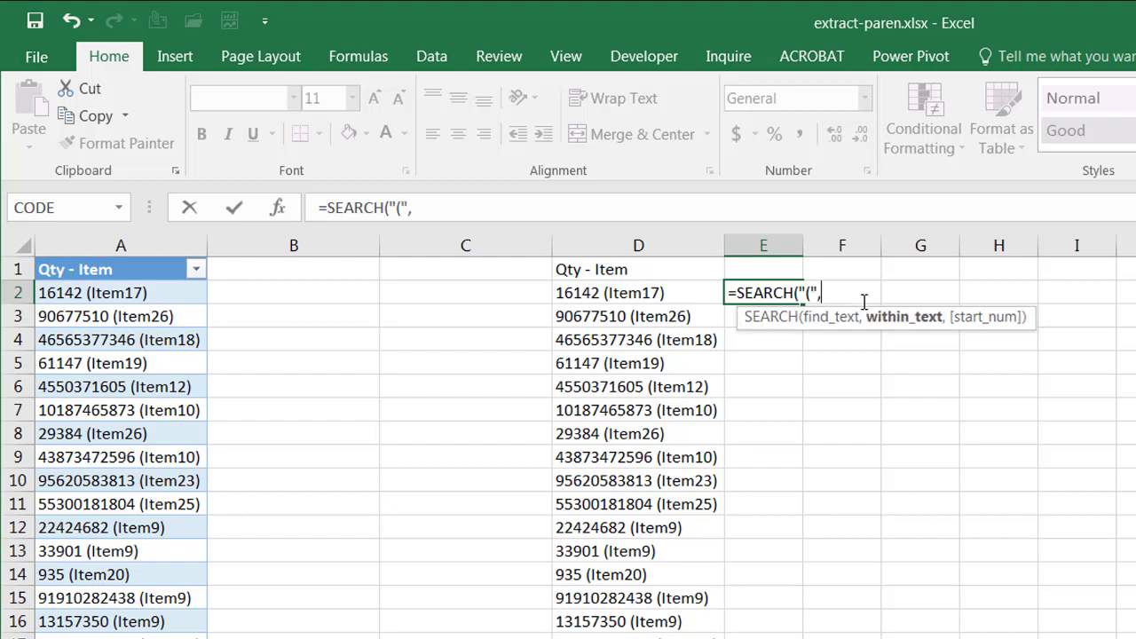
left_click(645, 295)
key("Return")
left_click(785, 291)
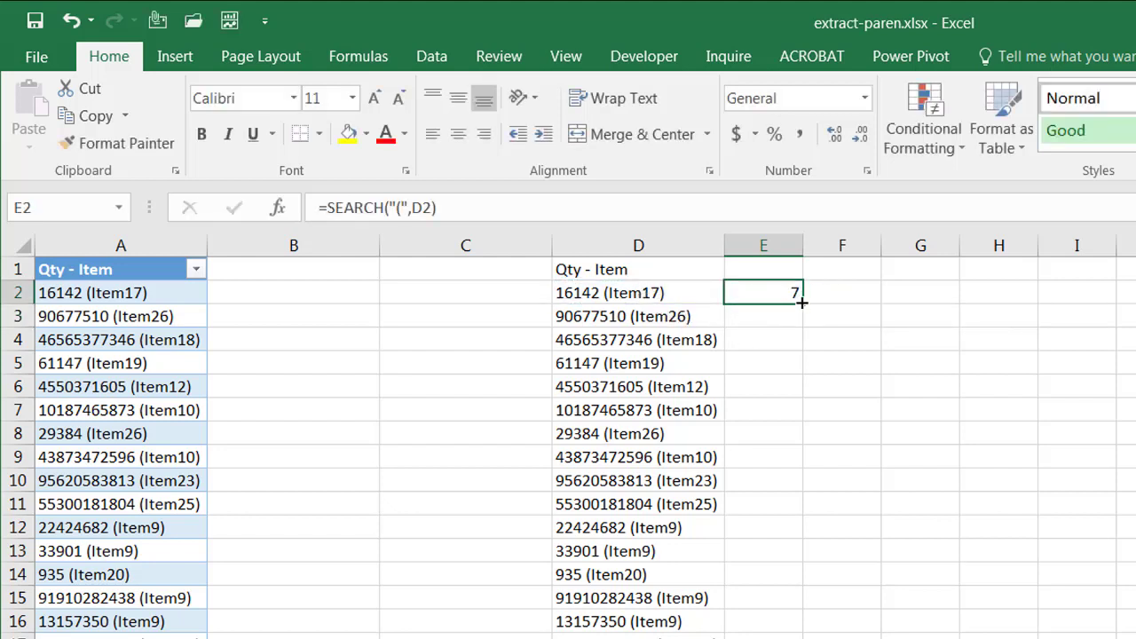
double_click(802, 303)
- Enter the MID formula in F2, correct its start to E2+1, and fill it down column F
left_click(834, 299)
type("=")
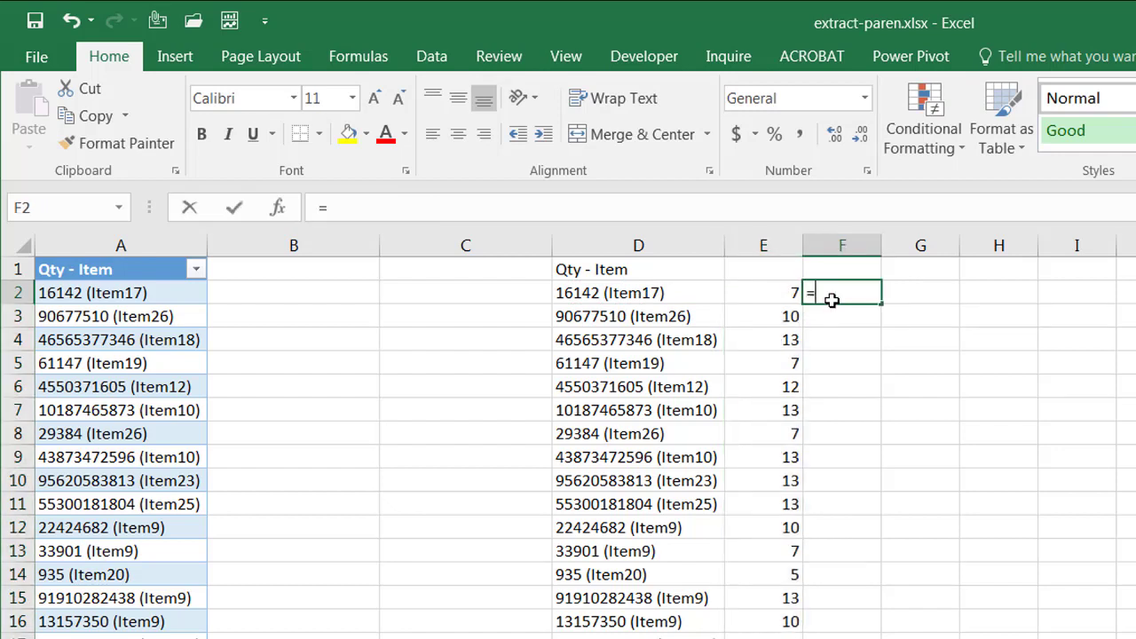
type("mid")
key("Tab")
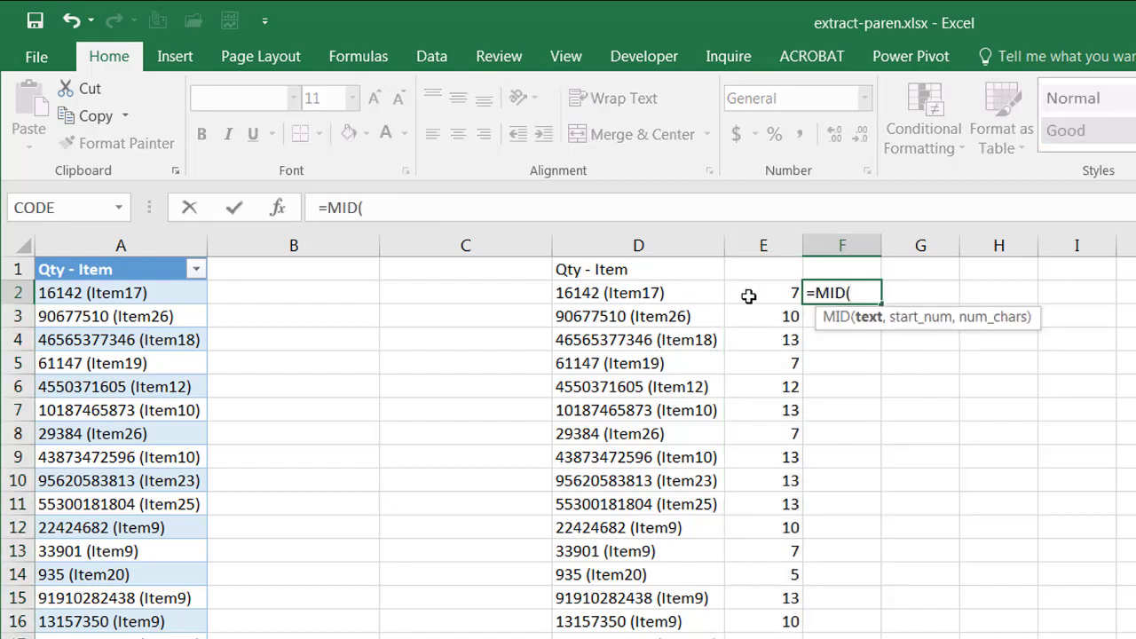
left_click(650, 300)
type(",")
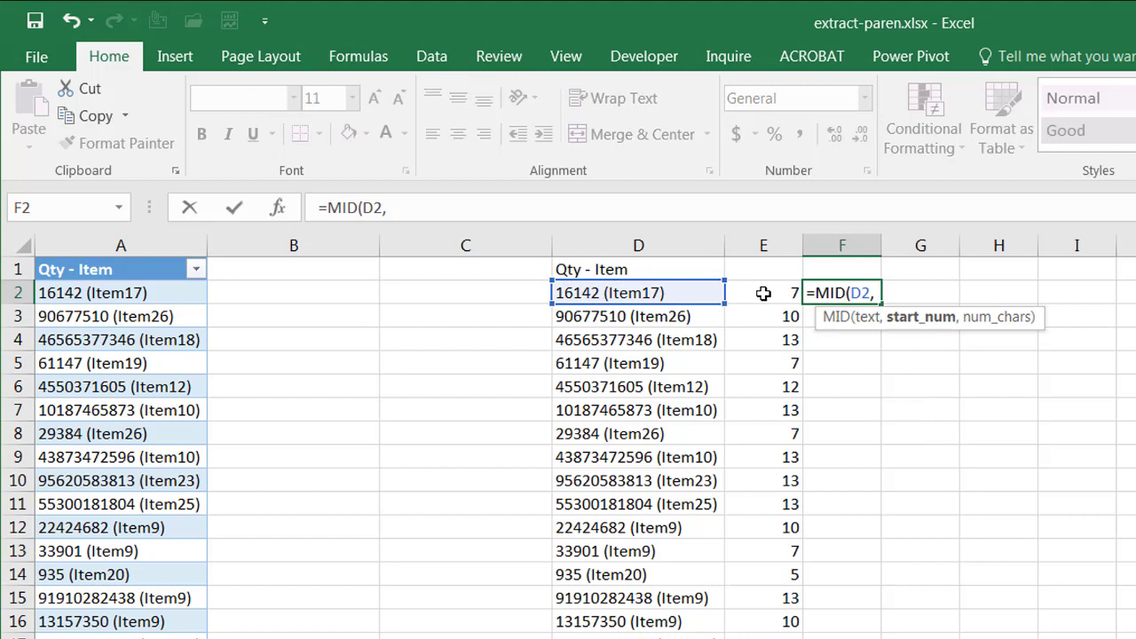
left_click(764, 293)
type(",")
type("1000")
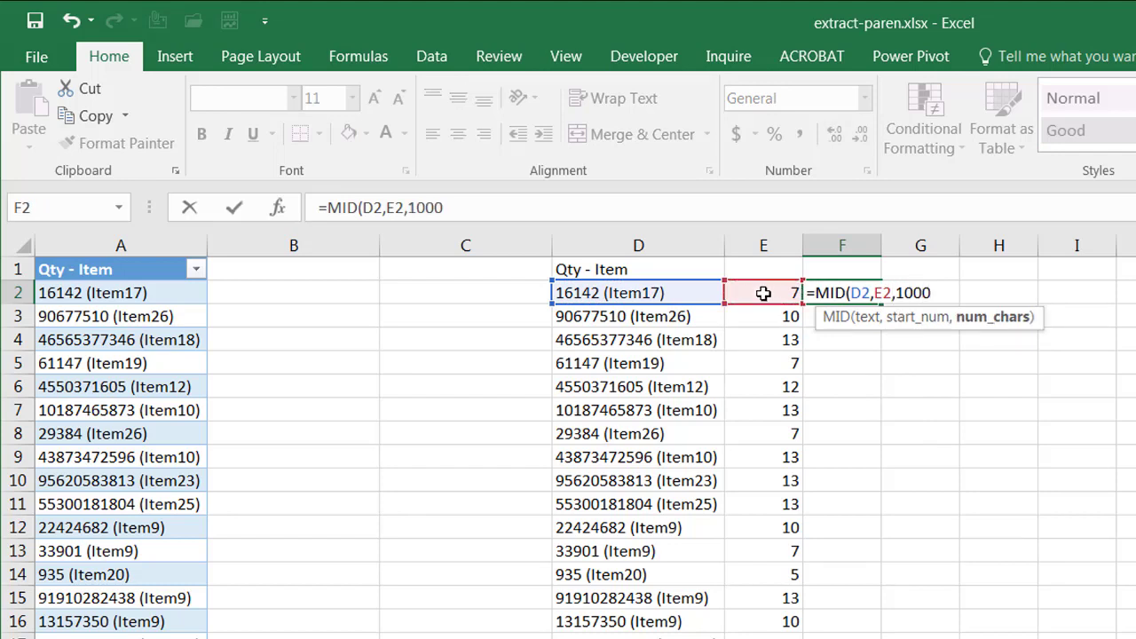
key("Return")
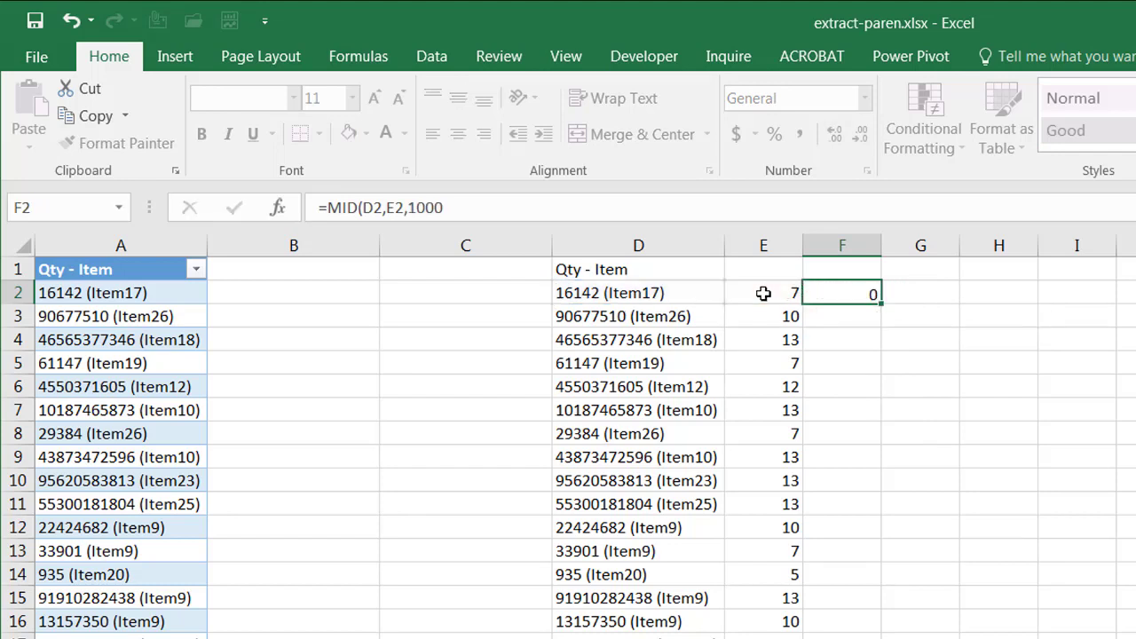
left_click(832, 296)
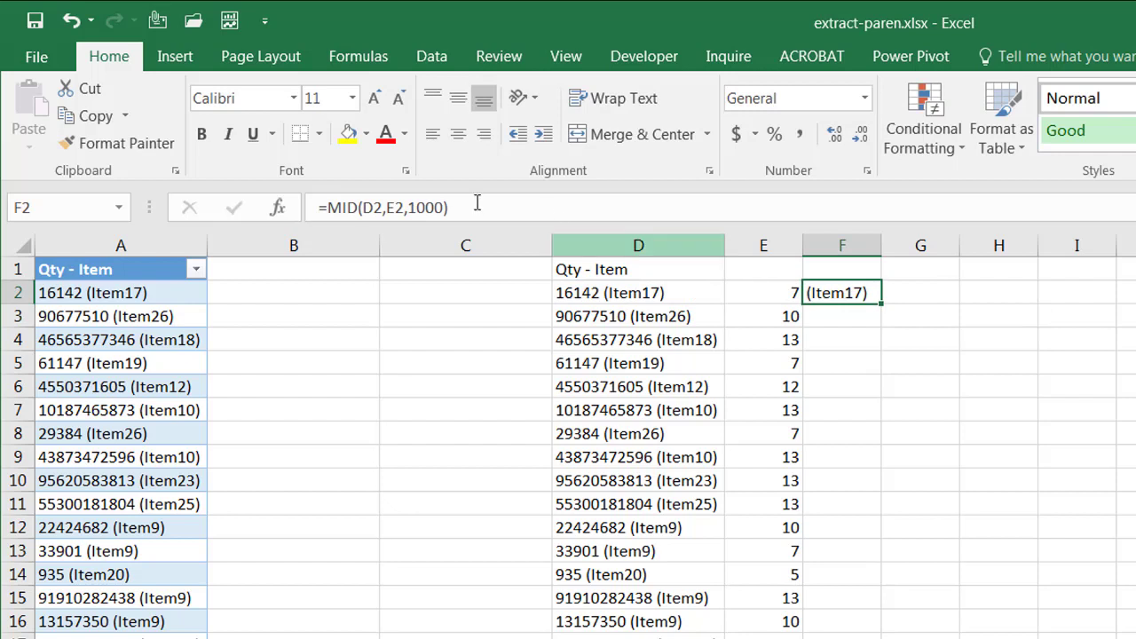
left_click(402, 207)
type("+1")
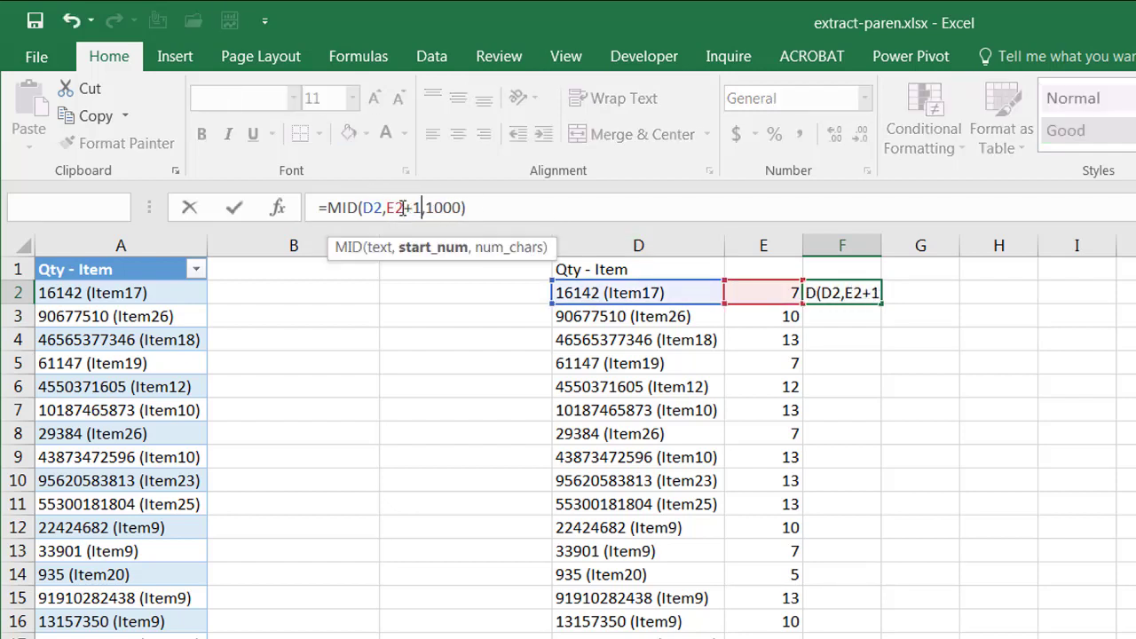
key("Return")
left_click(818, 293)
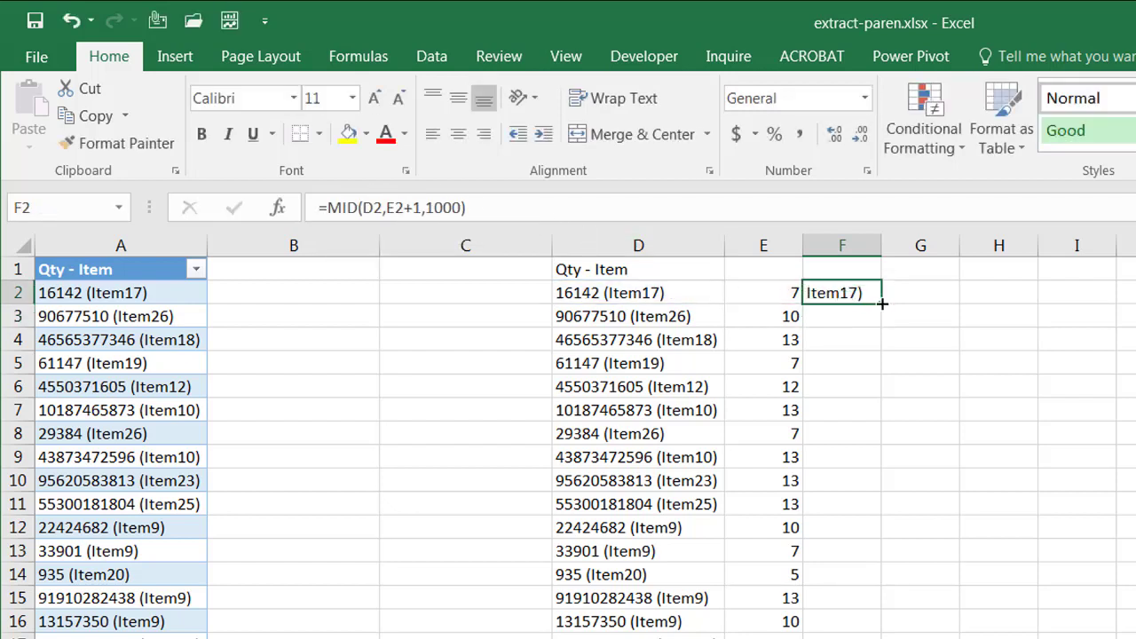
double_click(884, 302)
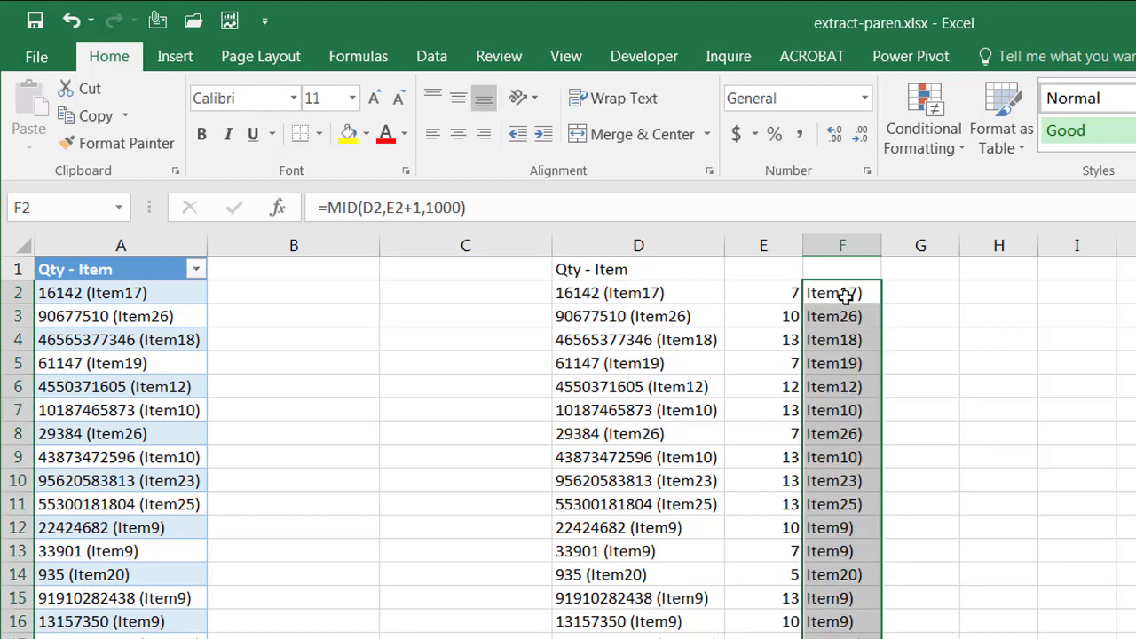
- Insert '(old)' before (Item17) in cell D2's text
left_click(652, 294)
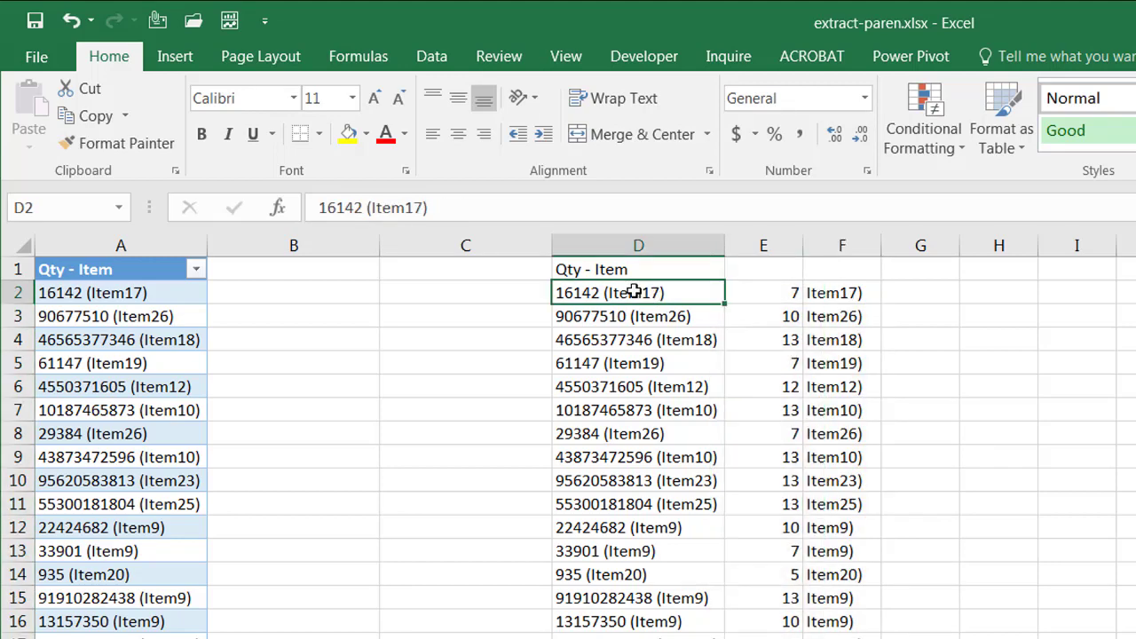
left_click(369, 207)
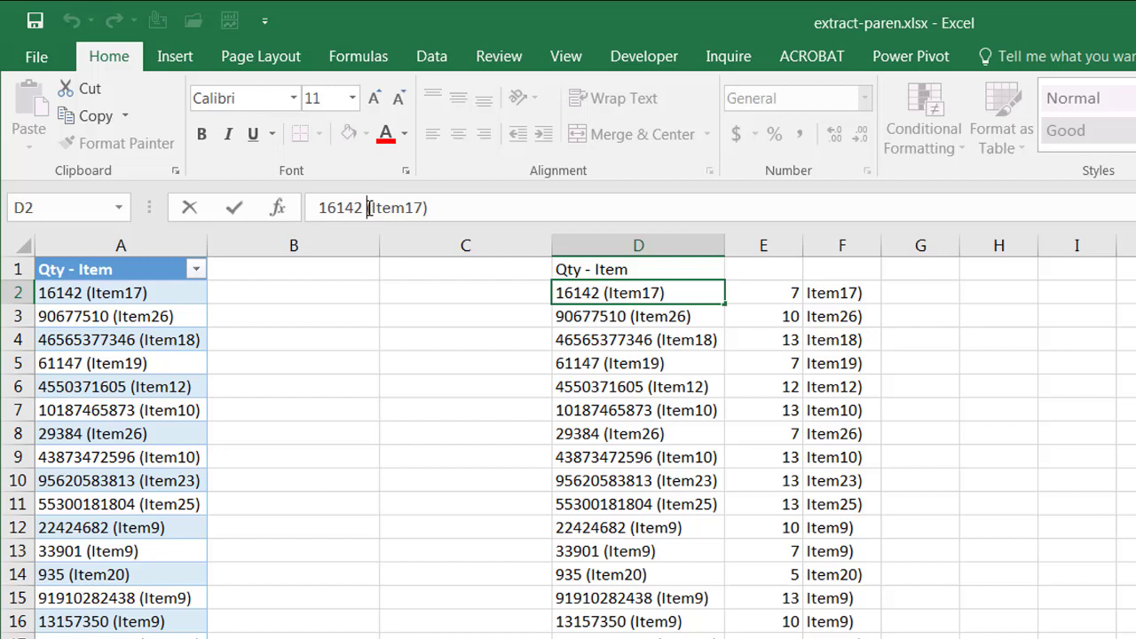
type("(old)")
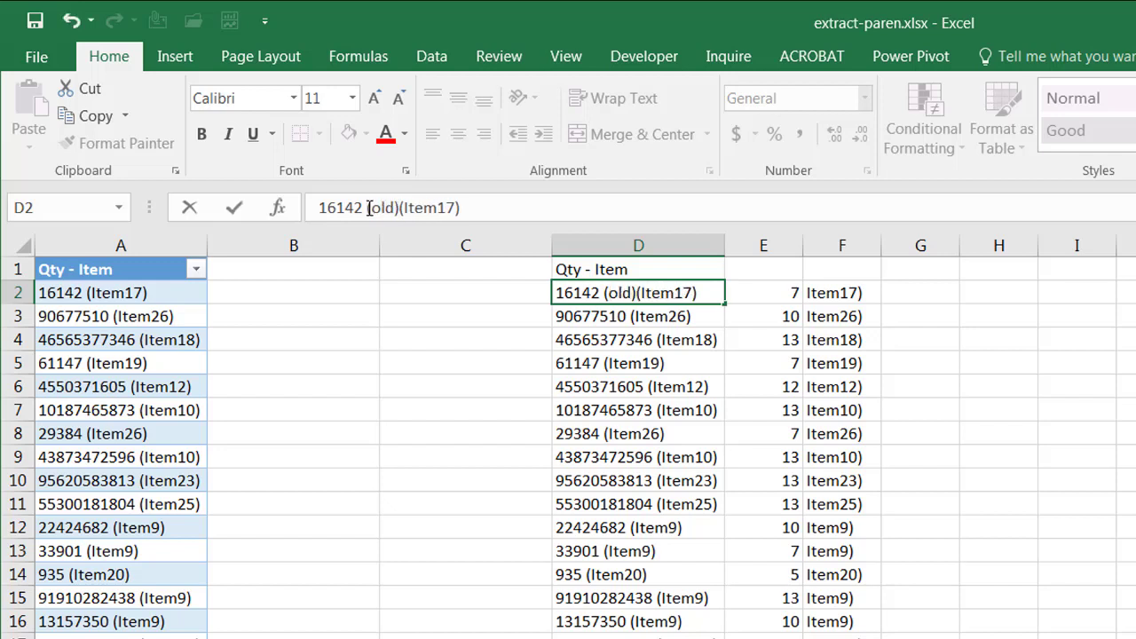
key("Return")
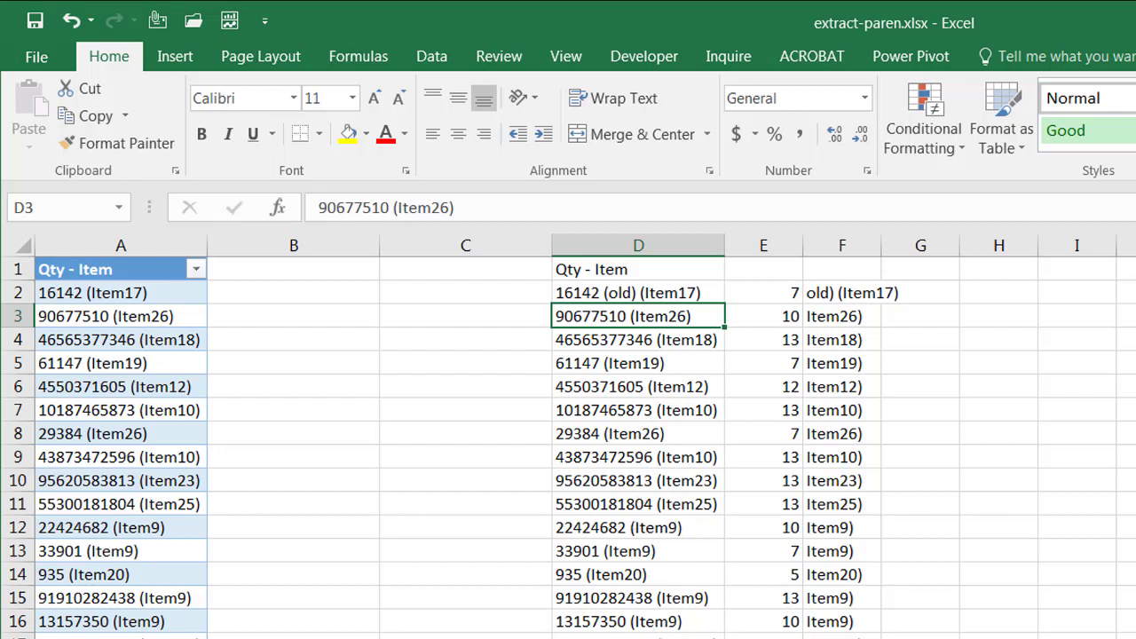
- Change cell A2 to read '16142 (old) (Item17)'
left_click(134, 295)
left_click(368, 204)
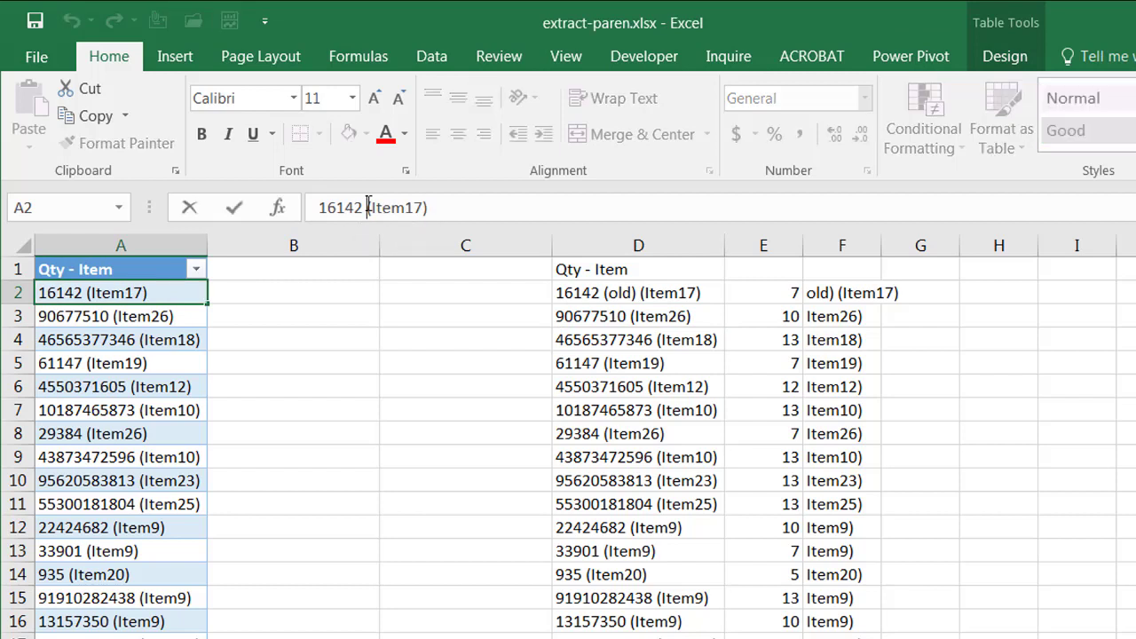
type("old)")
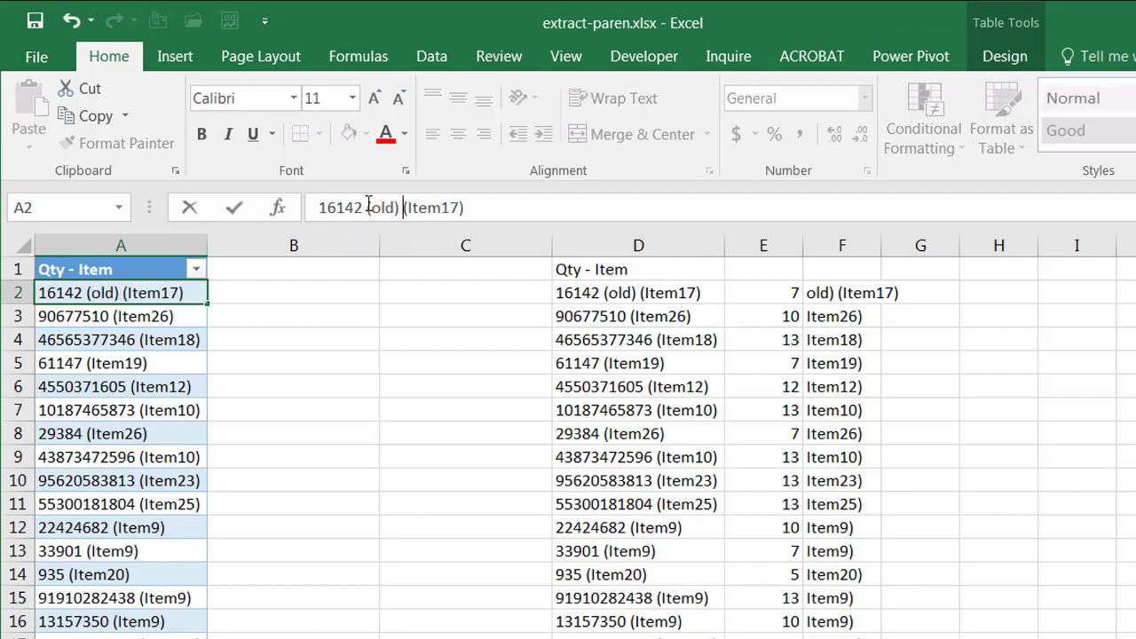
key("Return")
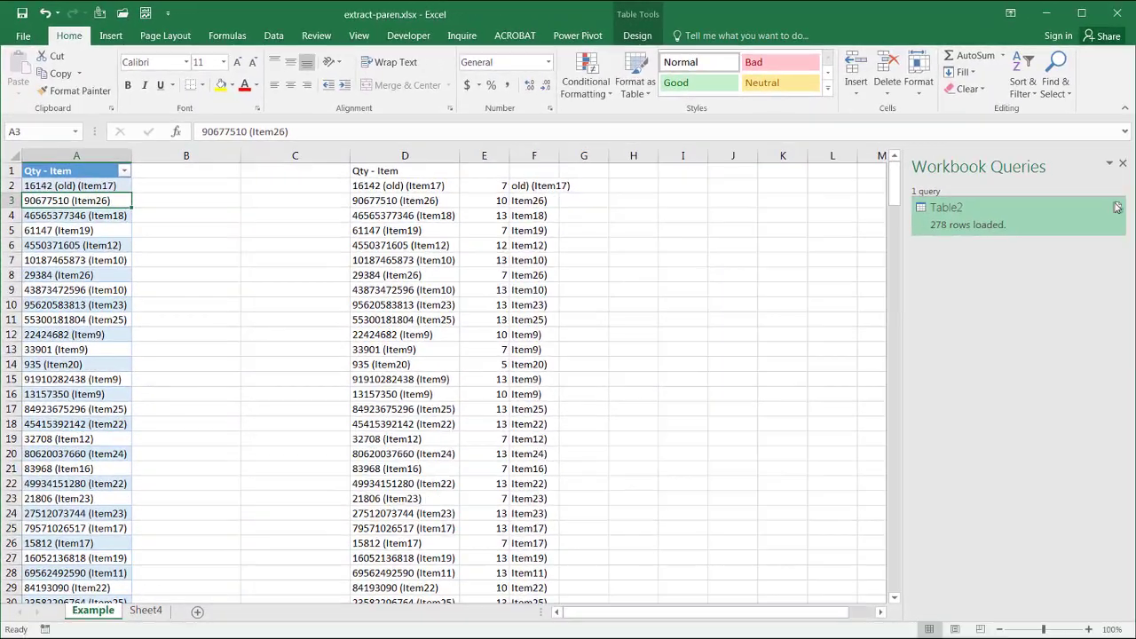
- Refresh Table2 so its first row shows 'old', then edit Table2 in Power Query Editor
left_click(1118, 210)
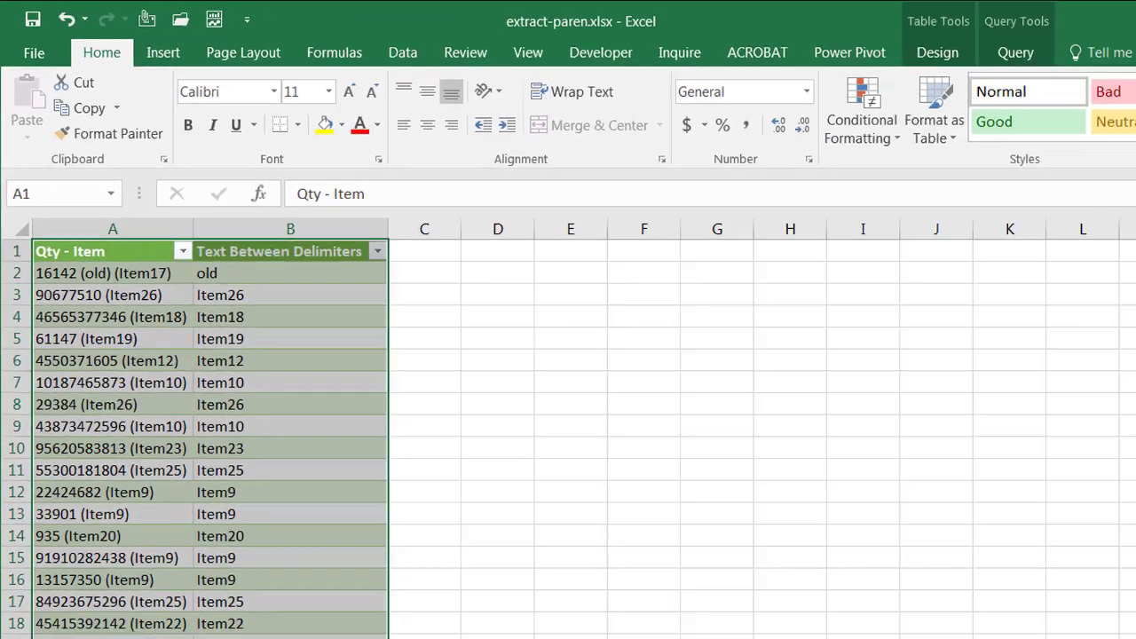
mouse_move(1116, 209)
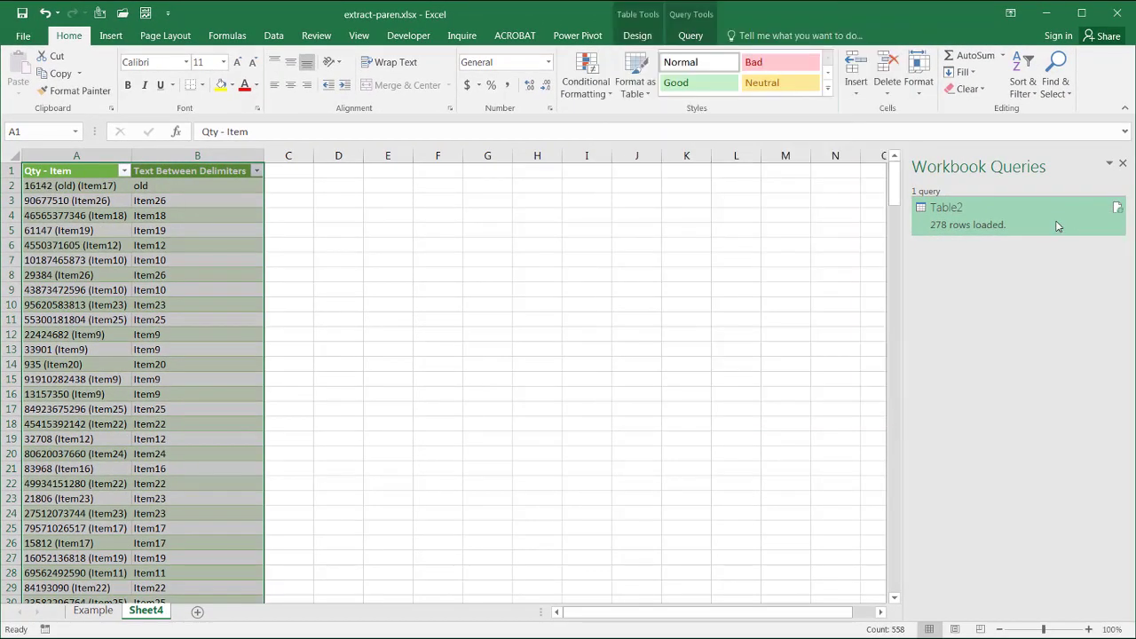
right_click(1056, 227)
left_click(1050, 259)
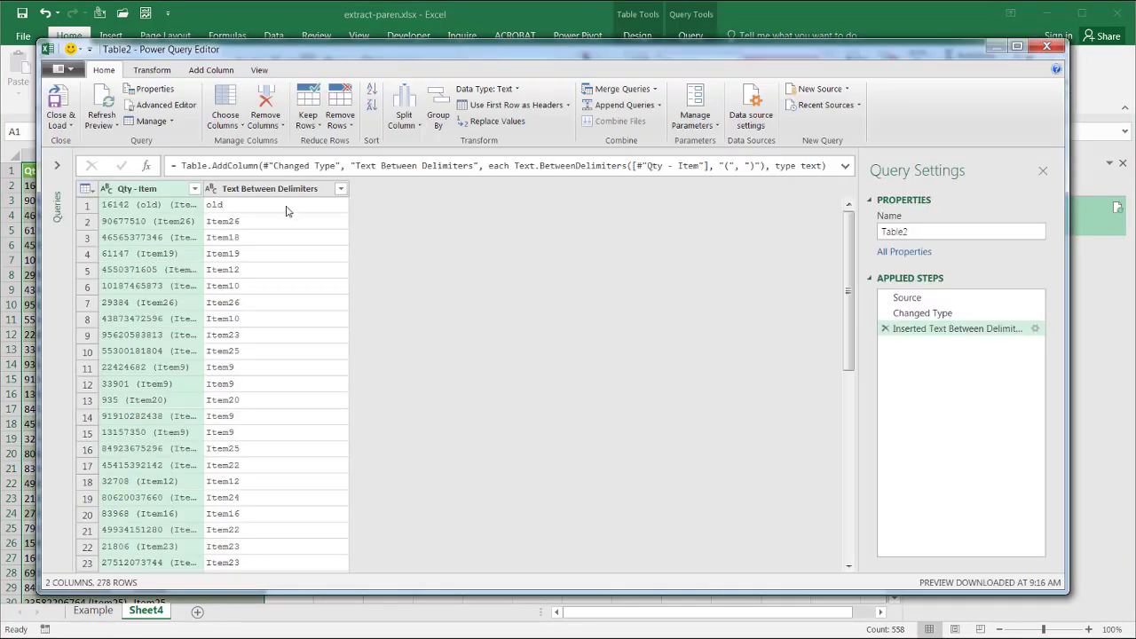
- Set the Inserted Text Between Delimiters step to skip 1 start delimiter in its advanced options
left_click(1035, 329)
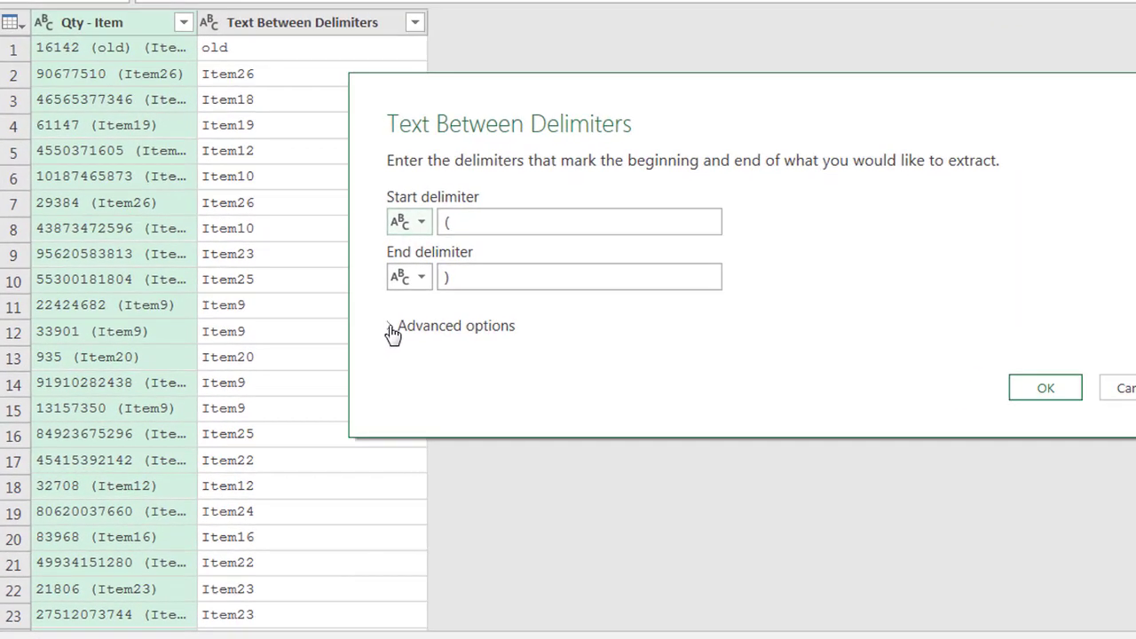
left_click(325, 381)
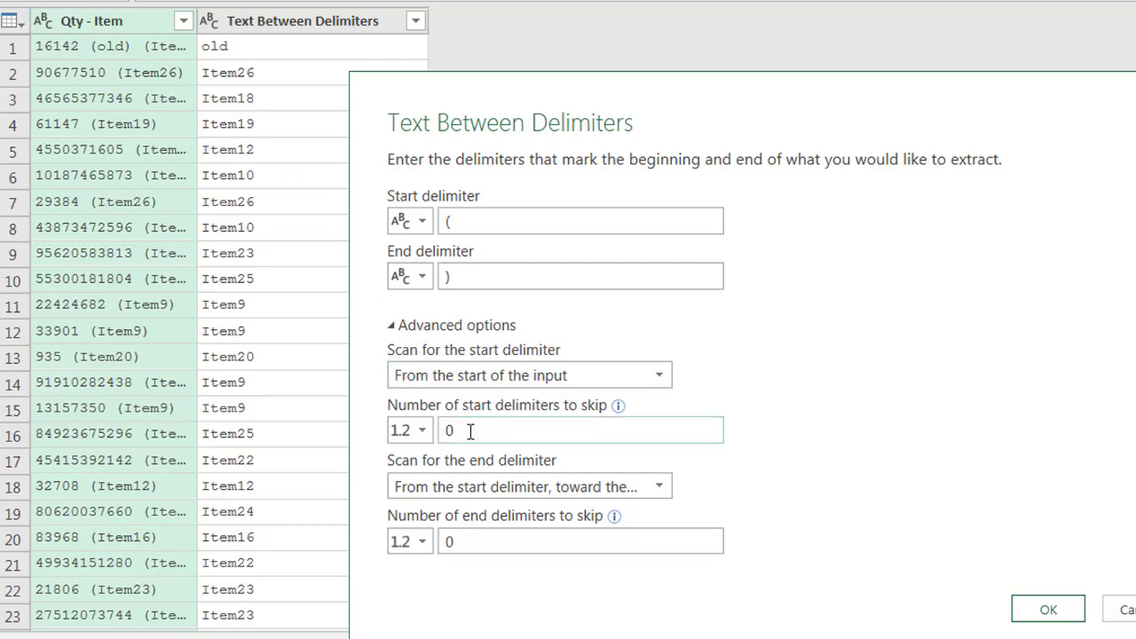
left_click_drag(471, 430, 445, 427)
left_click(1040, 614)
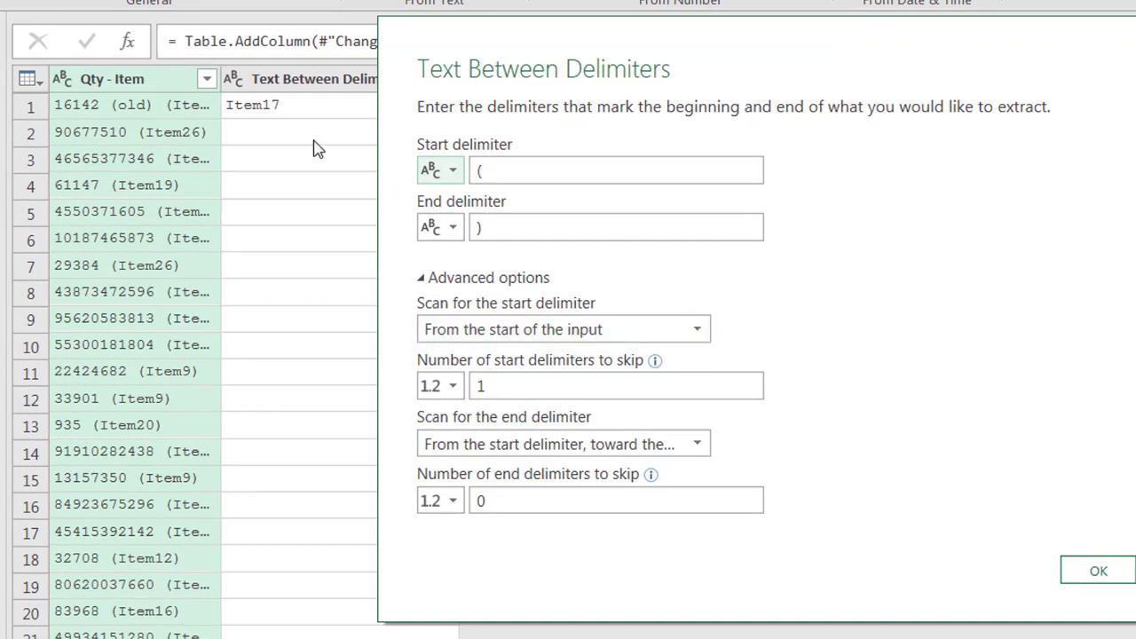
- Scan for the start delimiter from the end of the input with 0 skips, and adjust the end-delimiter settings
left_click(696, 338)
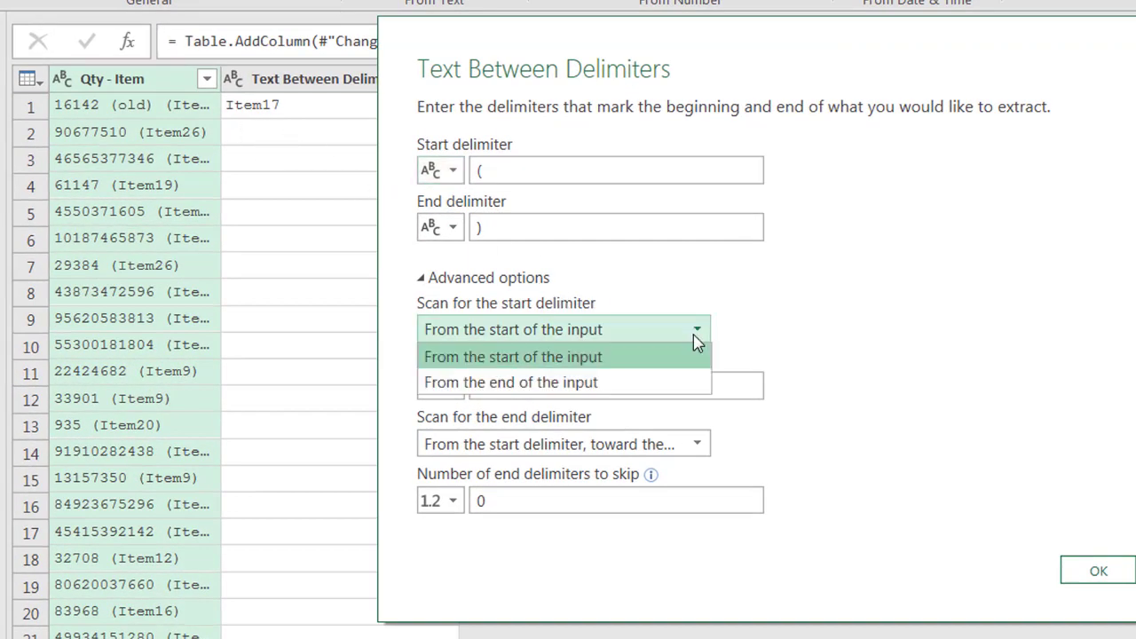
left_click(665, 382)
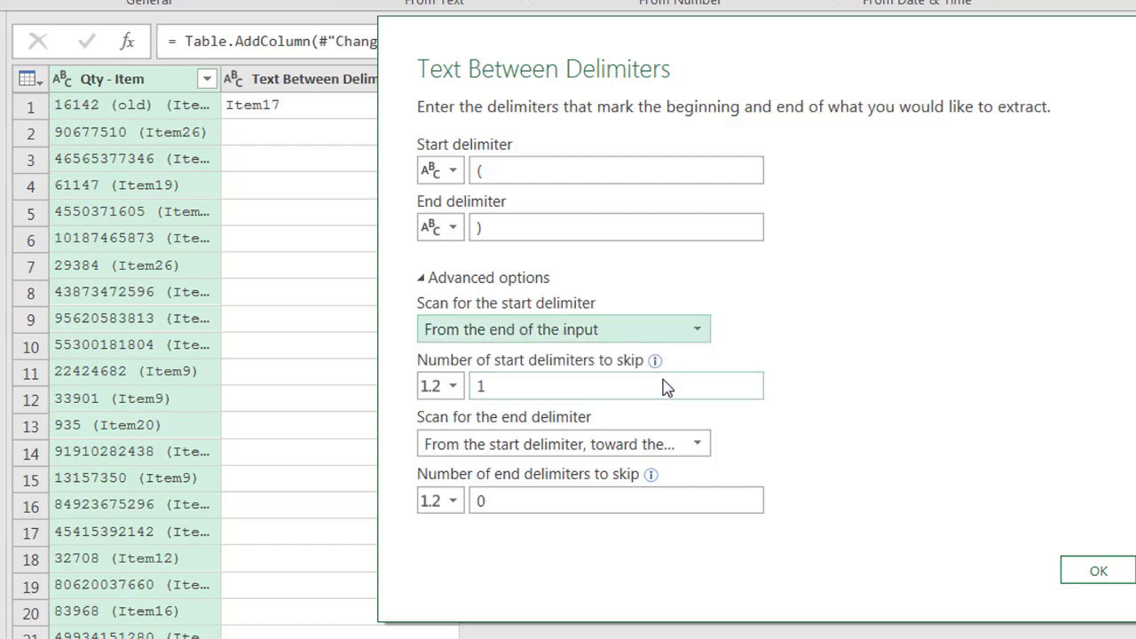
left_click(521, 391)
type("0")
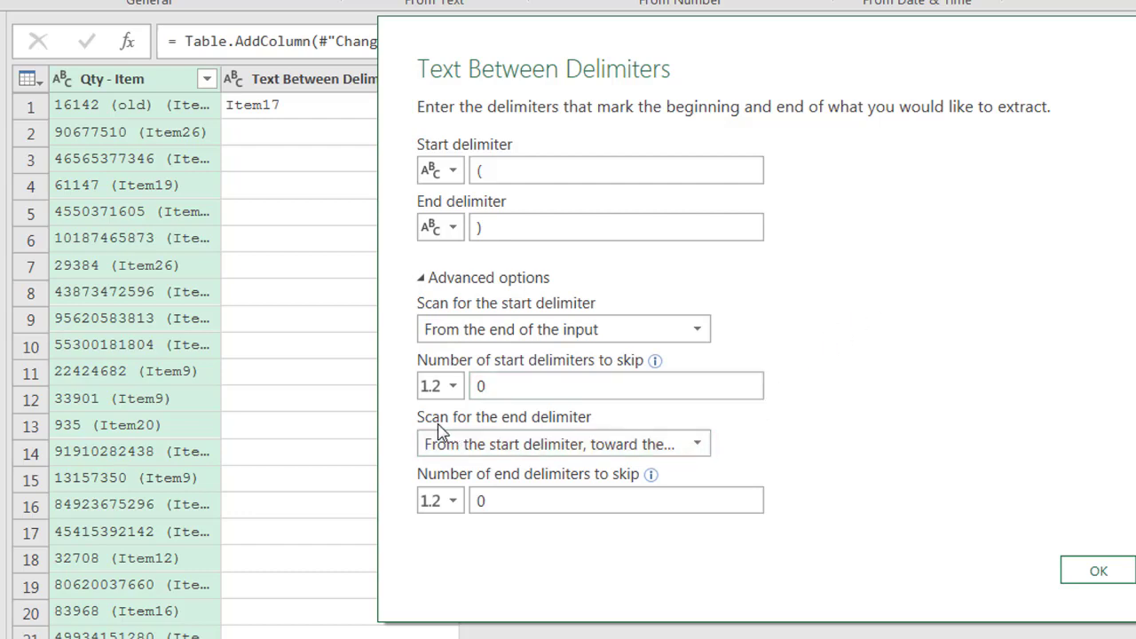
left_click(654, 446)
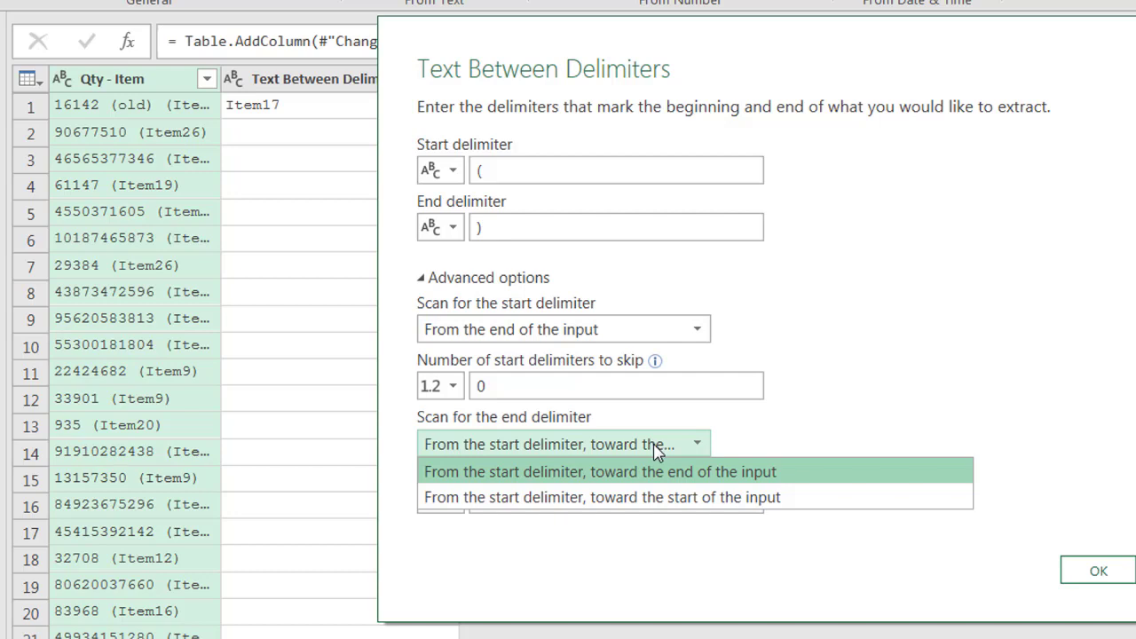
left_click(654, 472)
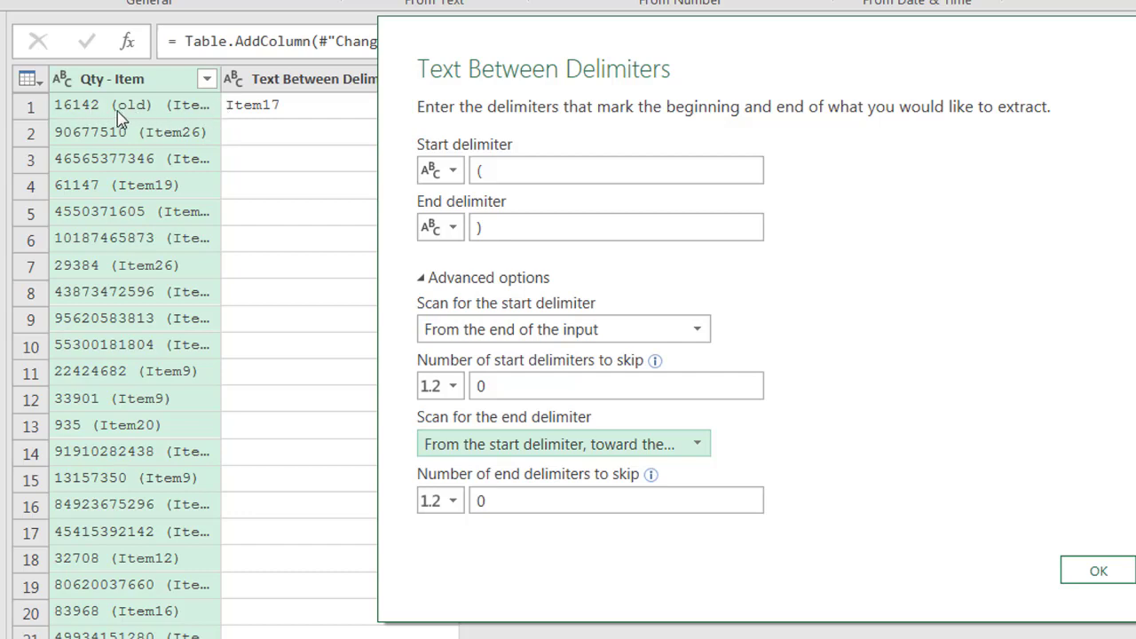
left_click(502, 502)
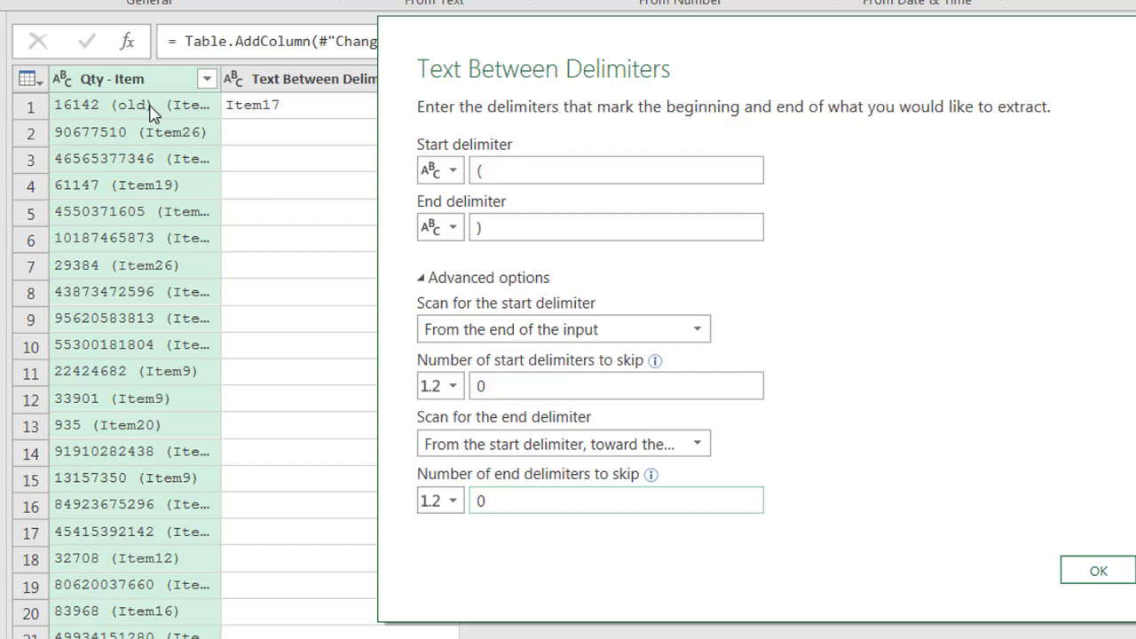
key("BackSpace")
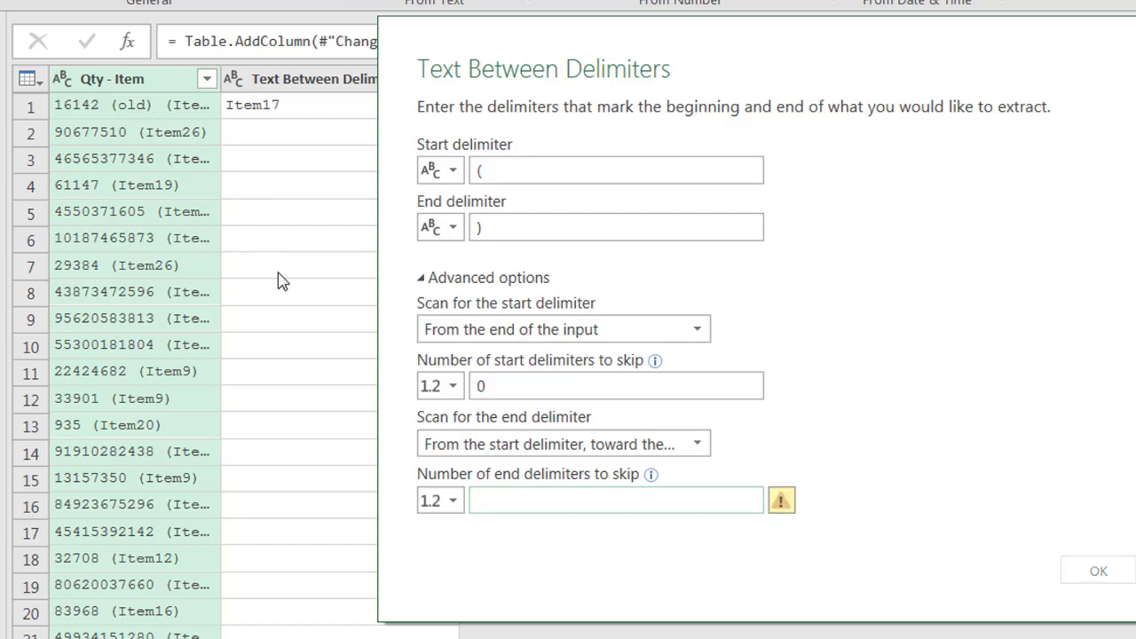
left_click(1100, 571)
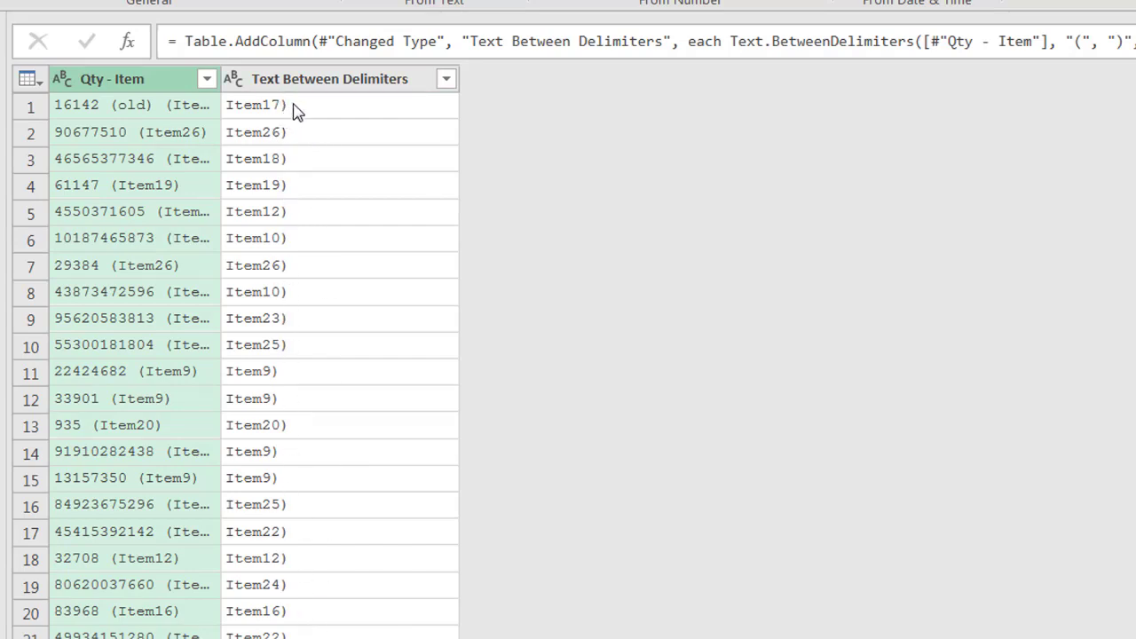
- Replace ')' with nothing in the Text Between Delimiters column
left_click(315, 82)
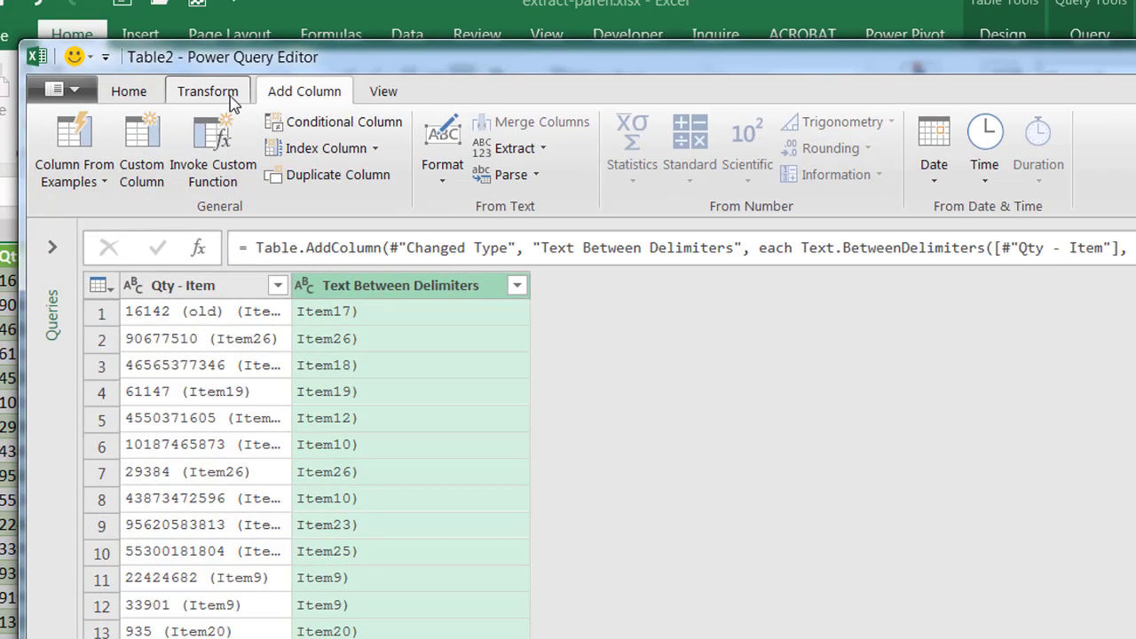
left_click(207, 91)
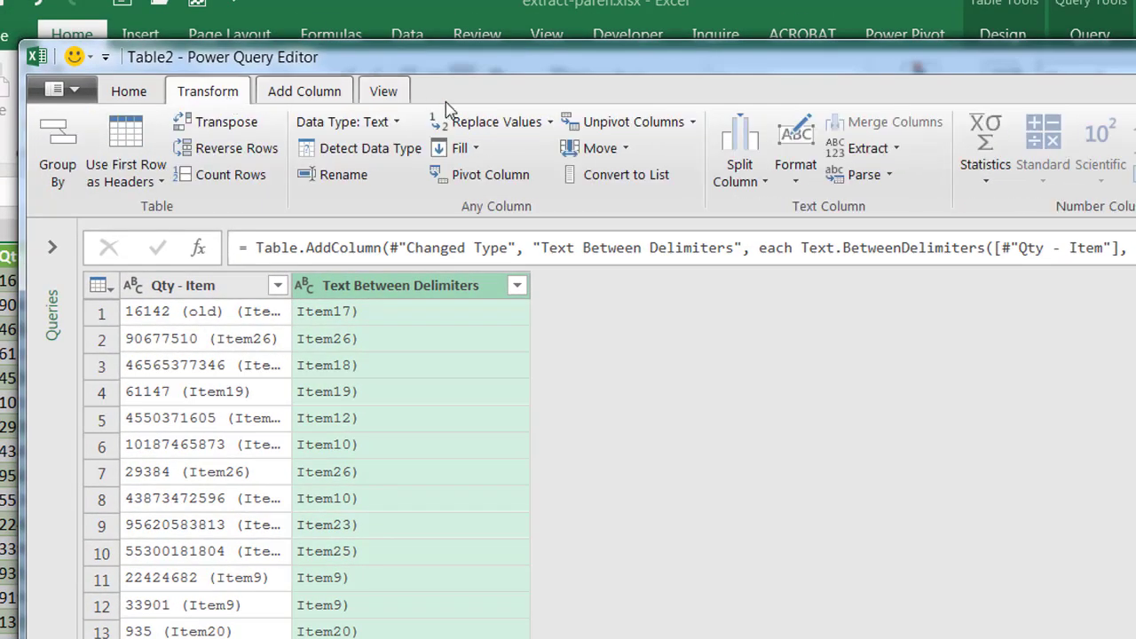
left_click(550, 123)
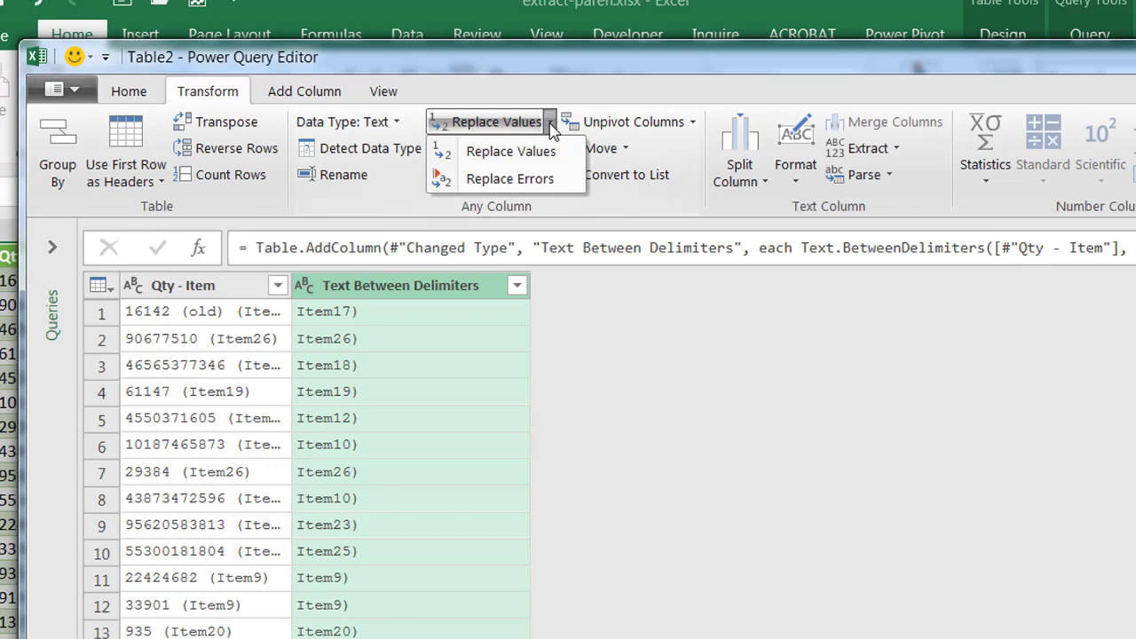
left_click(550, 151)
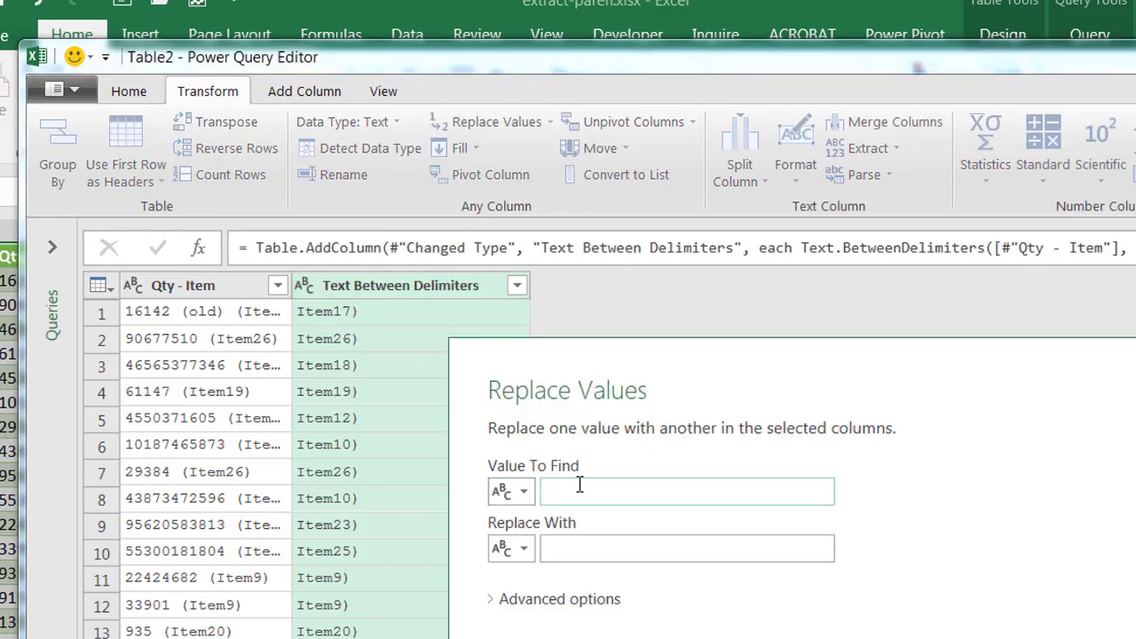
type(")")
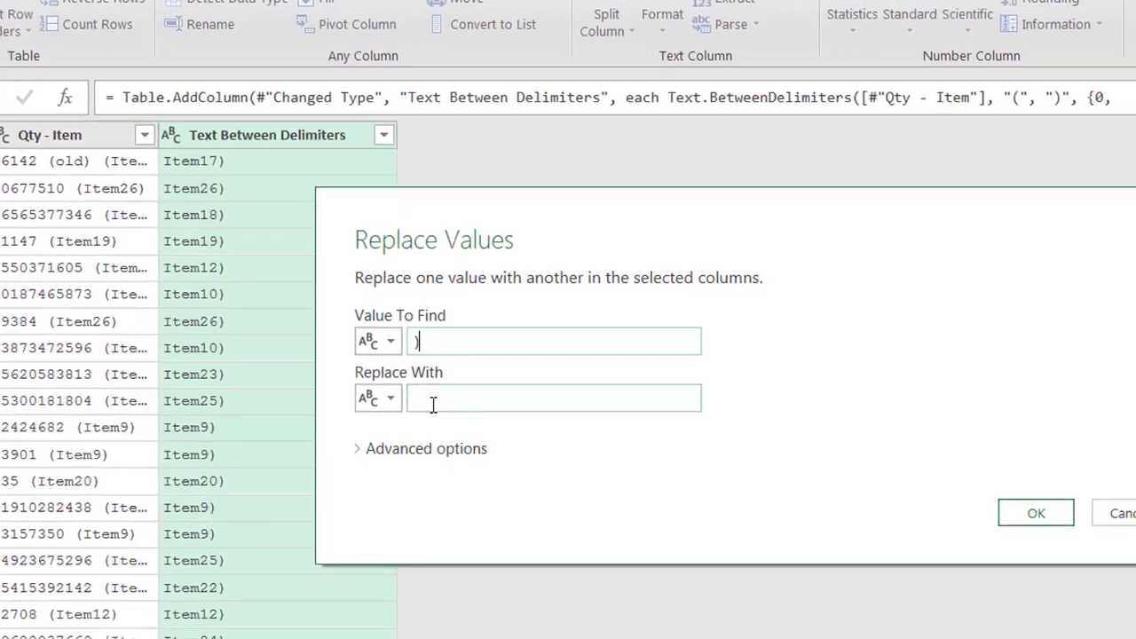
left_click(1026, 509)
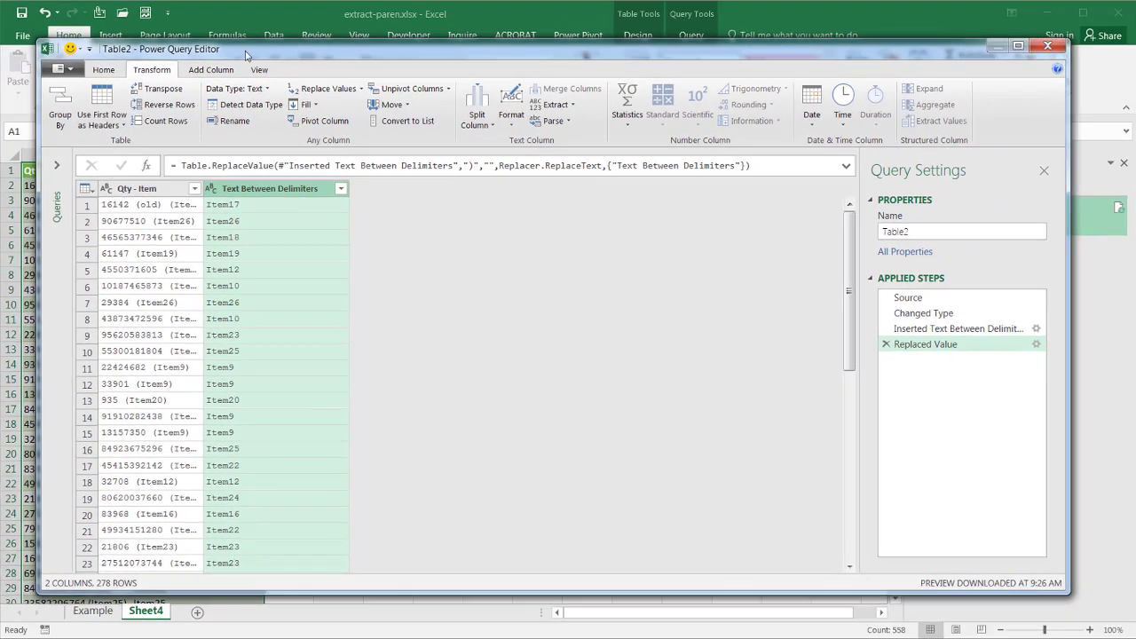
- Close & Load Table2 to Sheet4 and scroll the 278-row result showing names like Item17
left_click(104, 70)
left_click(58, 105)
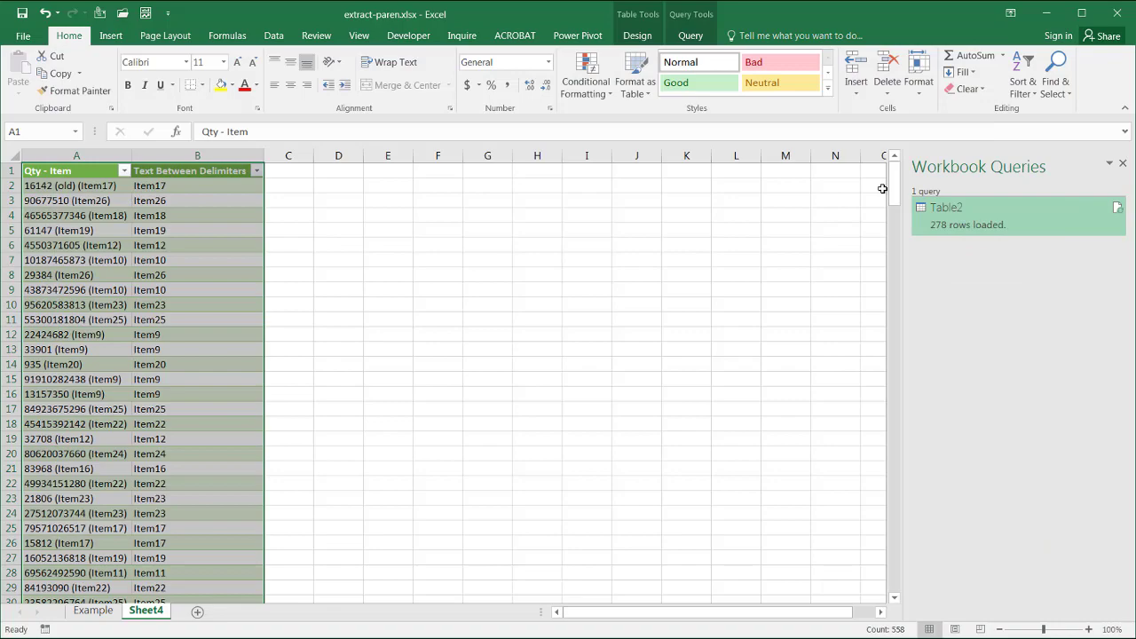
mouse_move(894, 186)
left_mouse_down()
mouse_move(884, 470)
mouse_move(892, 173)
left_mouse_up()
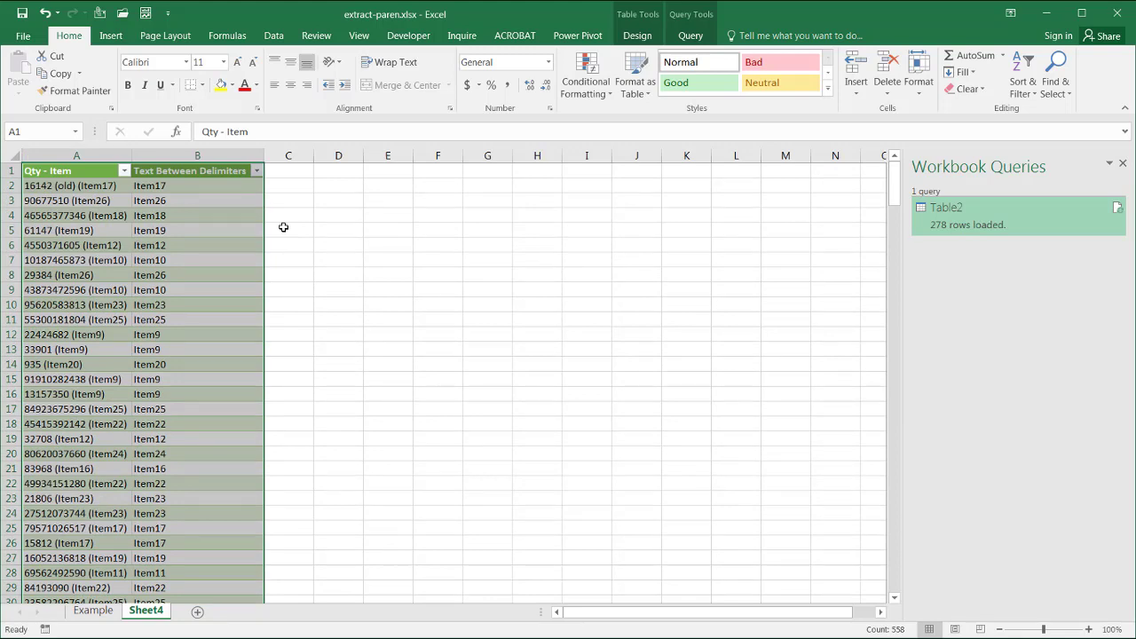